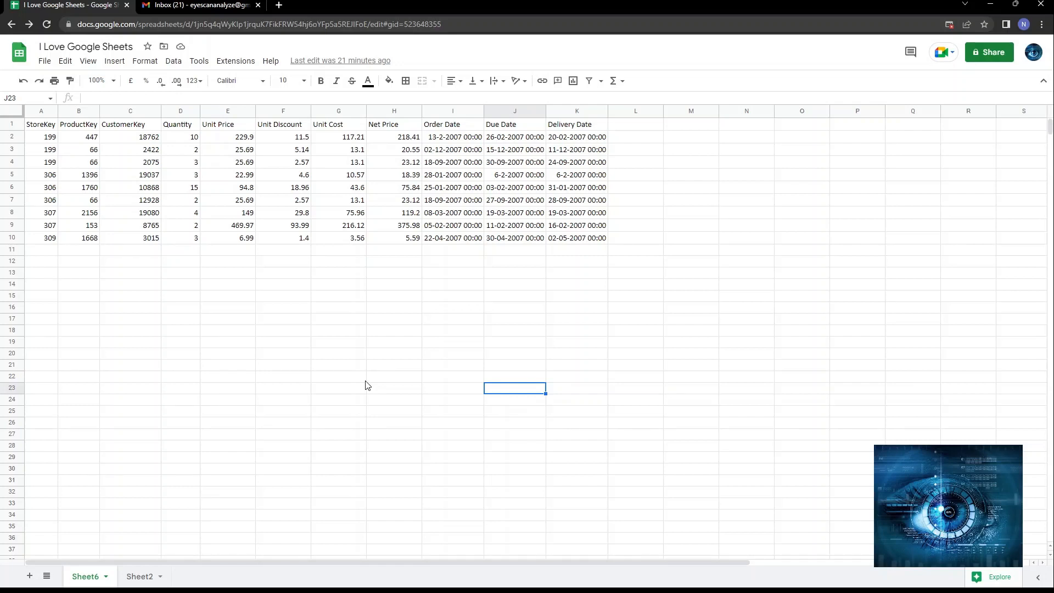
# - Open the print settings for Sheet6 to view its preview, then return to the sheet
pyautogui.click(43, 62)
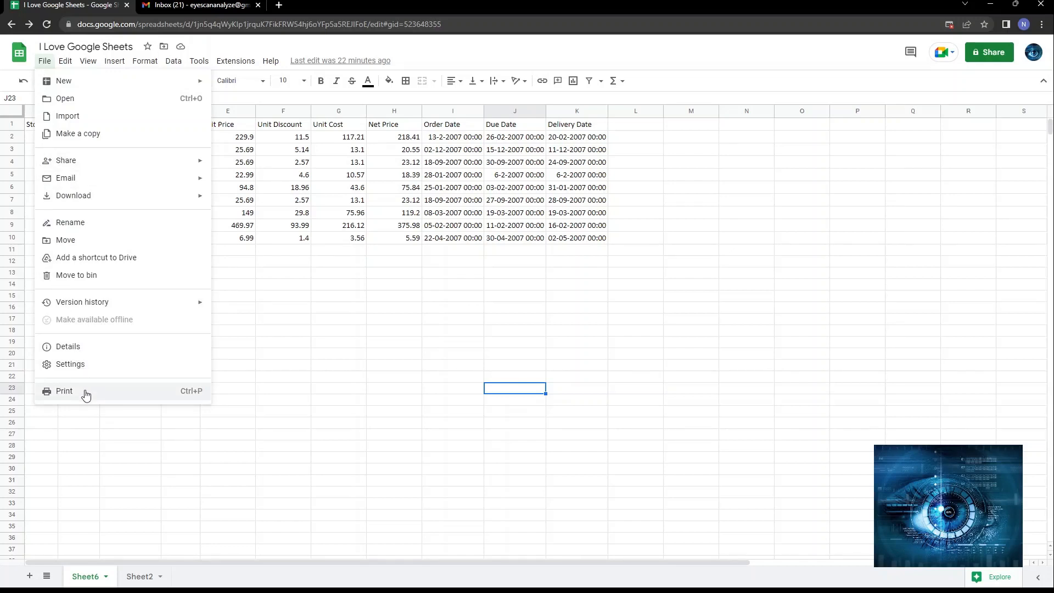
pyautogui.click(330, 335)
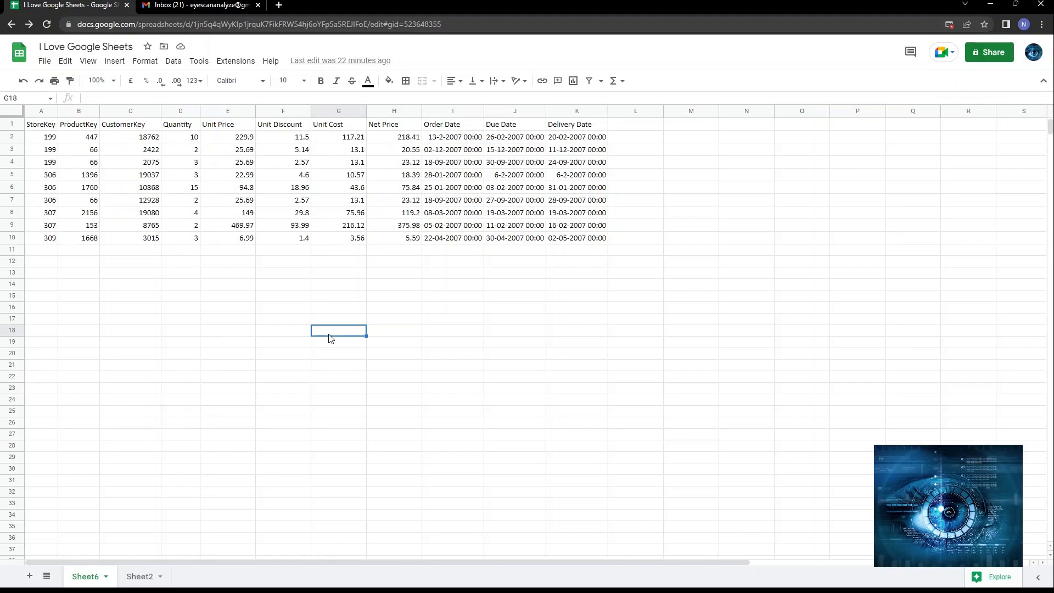
pyautogui.hotkey('ctrl', 'p')
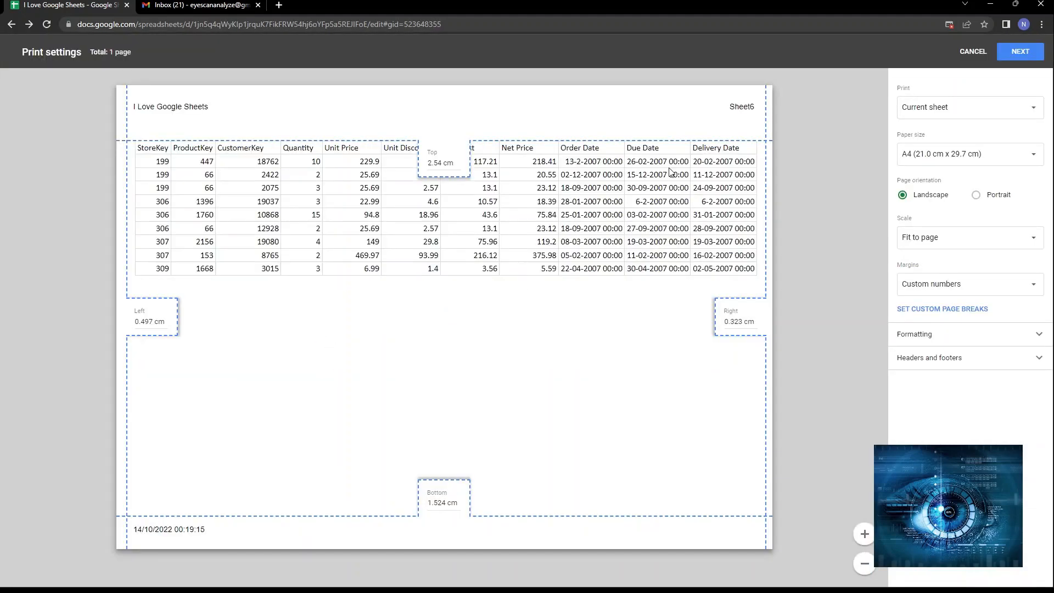
pyautogui.press('Escape')
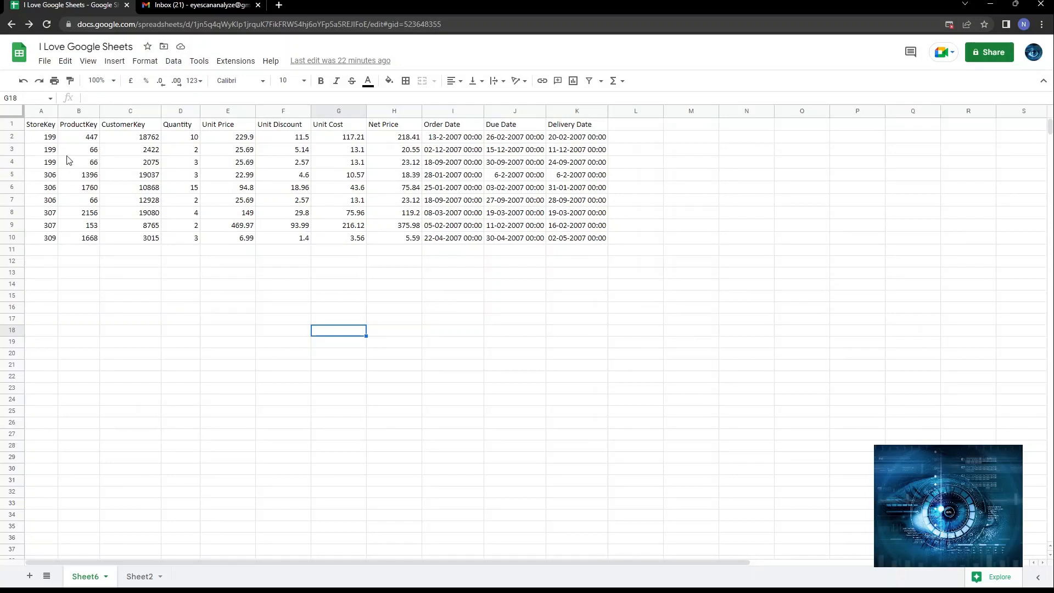
pyautogui.click(48, 63)
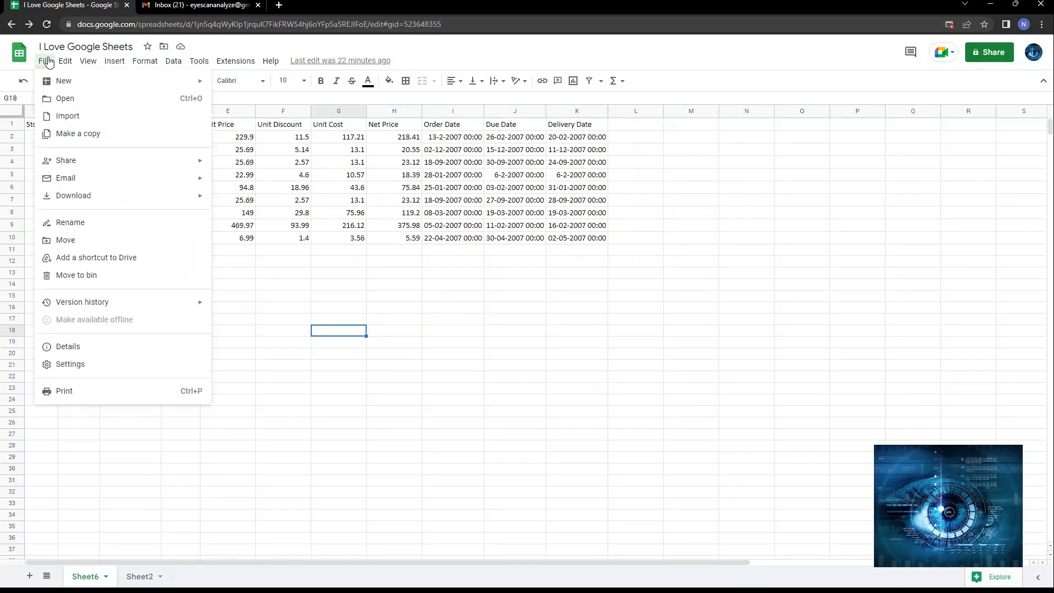
pyautogui.click(73, 392)
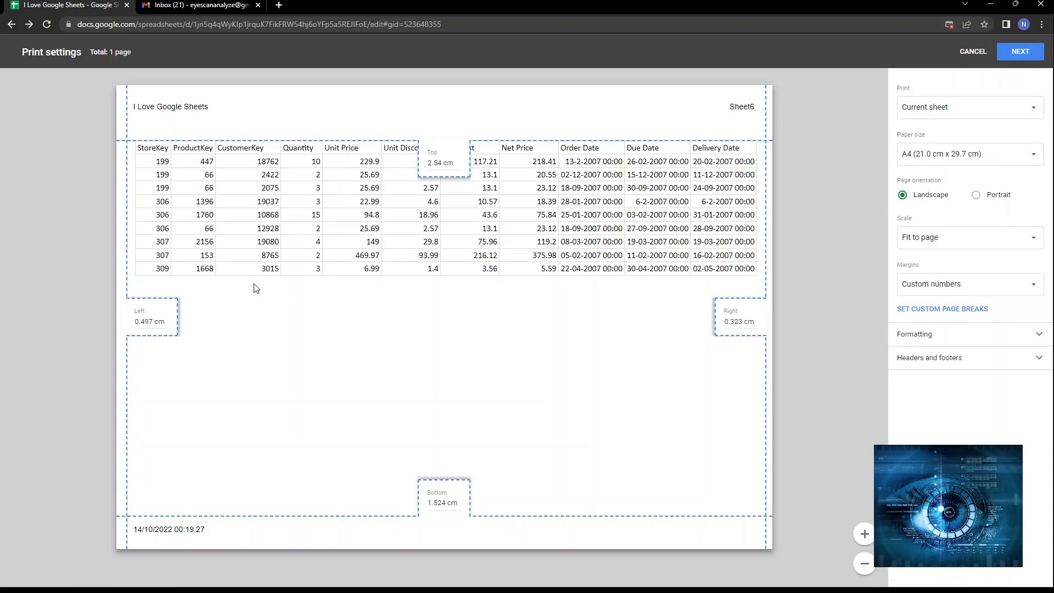
pyautogui.press('Escape')
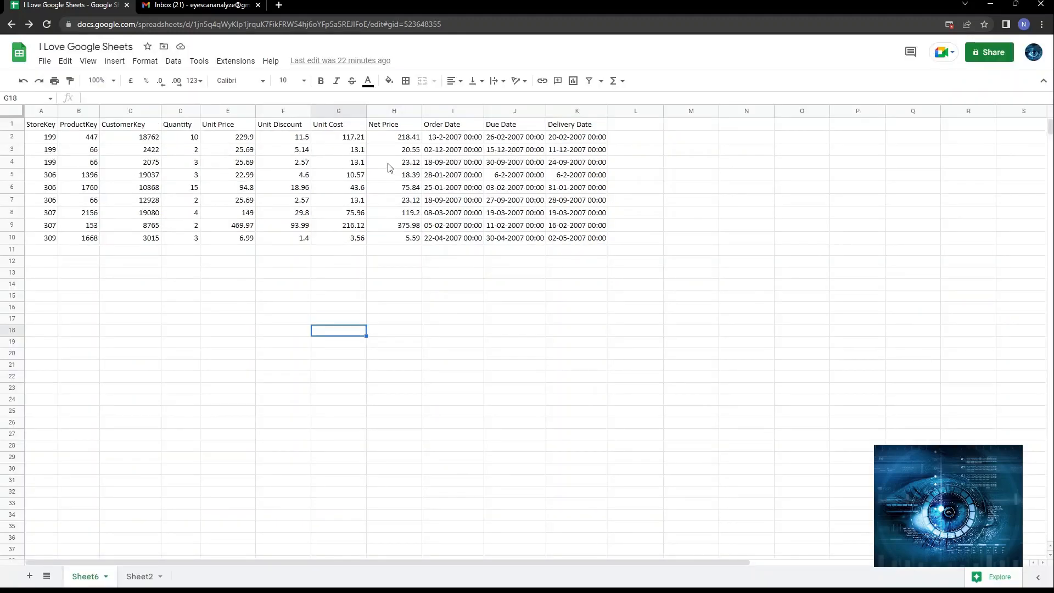
# - Look at Sheet2, return to Sheet6 and open its print settings with Current sheet as the print range
pyautogui.click(140, 576)
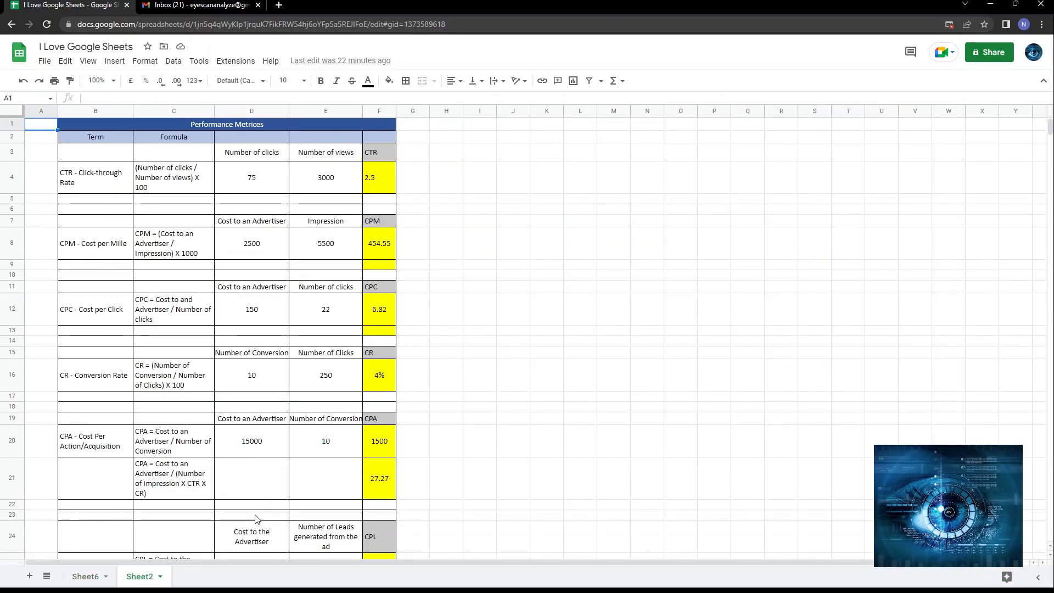
pyautogui.click(86, 582)
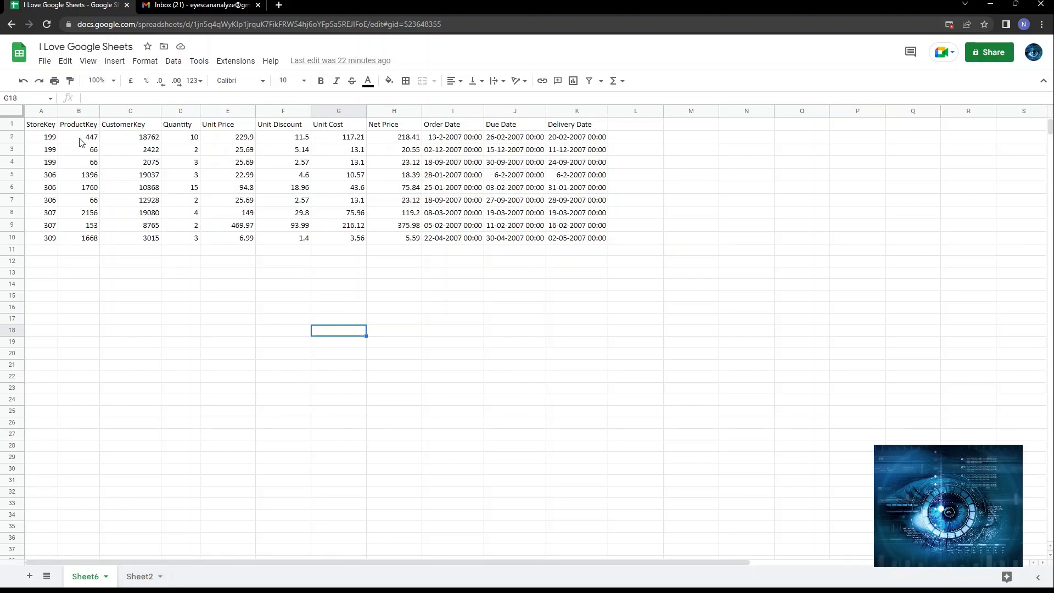
pyautogui.click(44, 63)
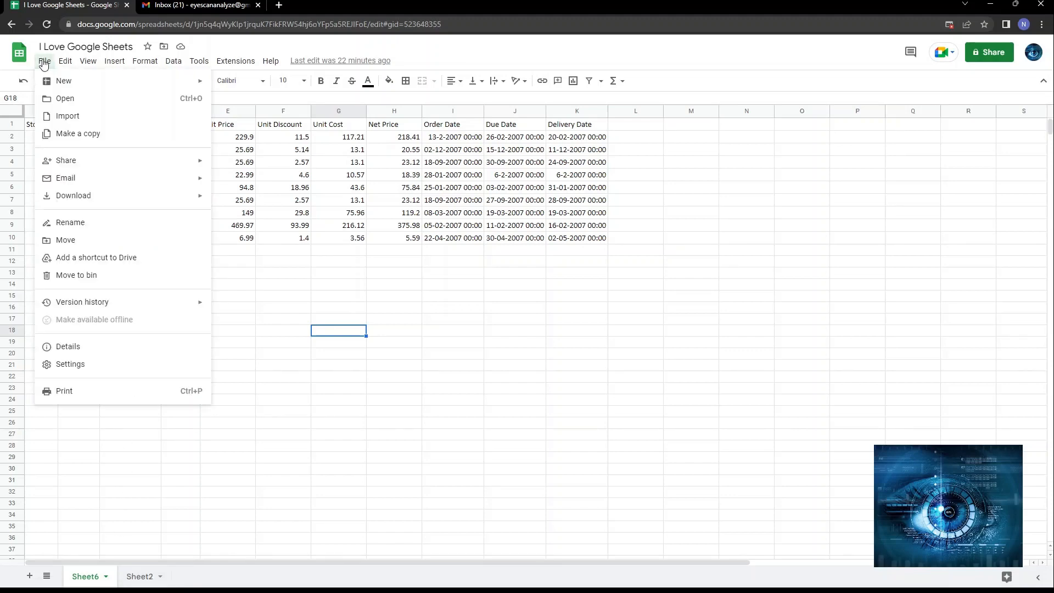
pyautogui.click(82, 390)
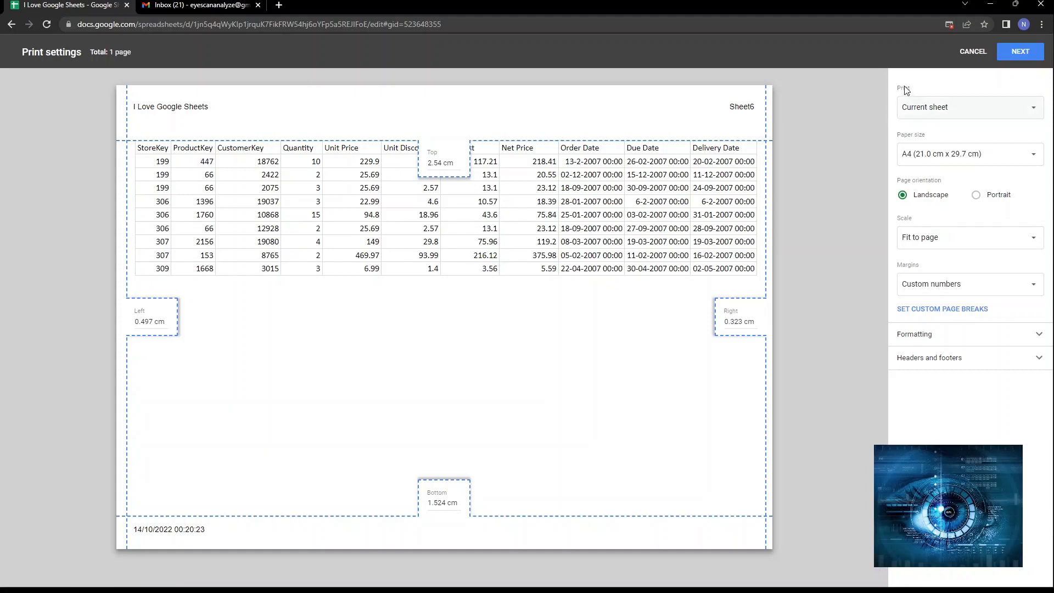
pyautogui.click(915, 106)
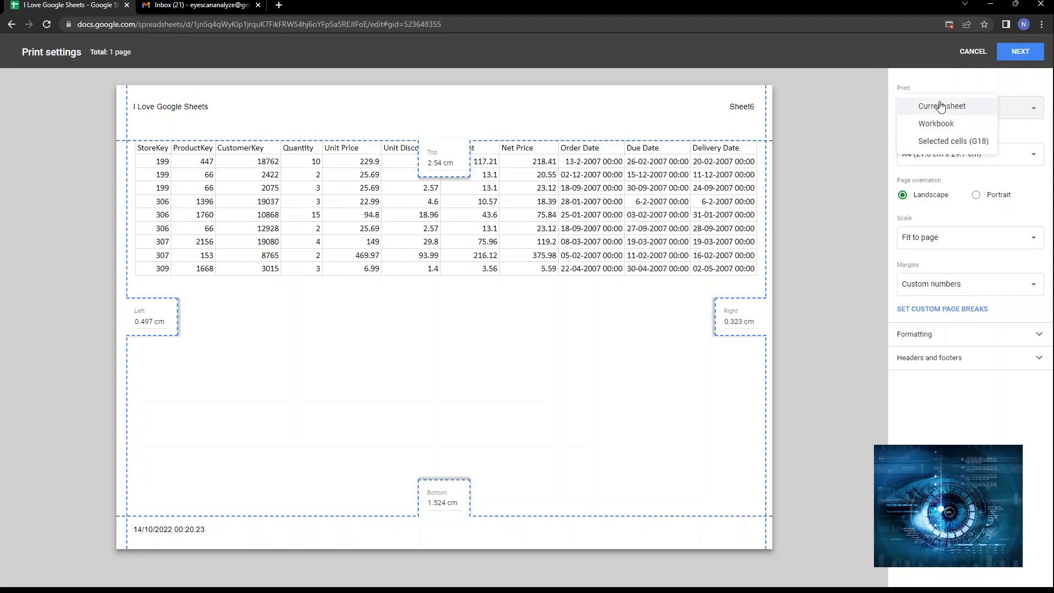
pyautogui.click(940, 106)
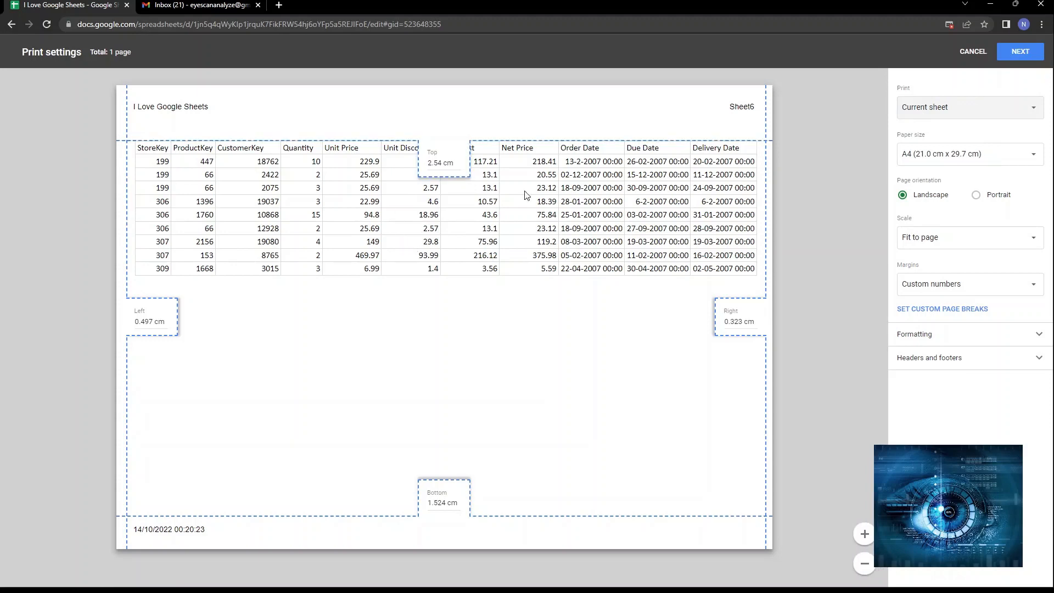
# - Set the print range to Workbook and review every page in the preview
pyautogui.click(977, 113)
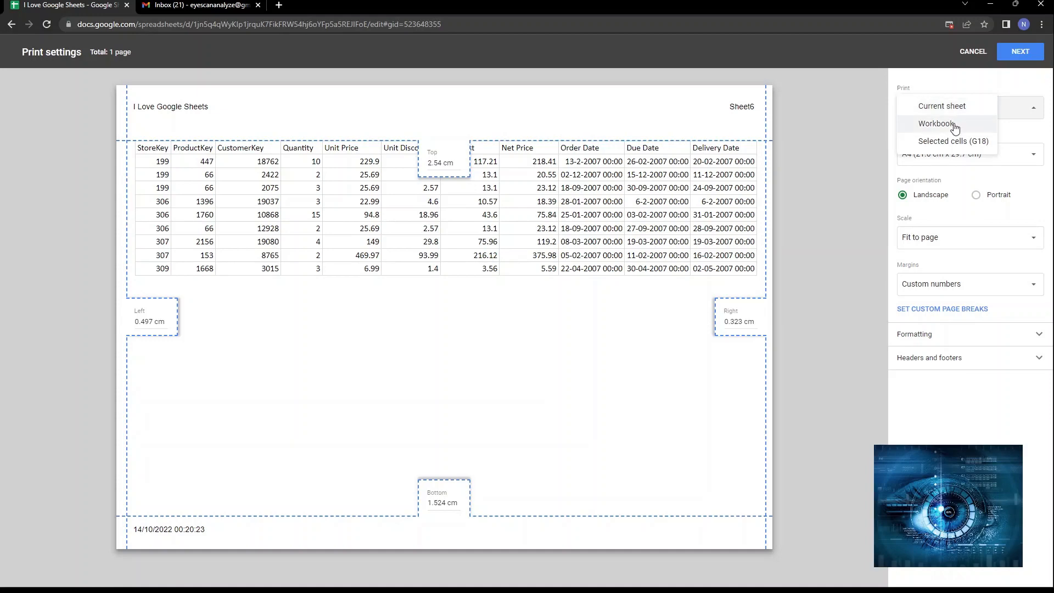
pyautogui.click(955, 126)
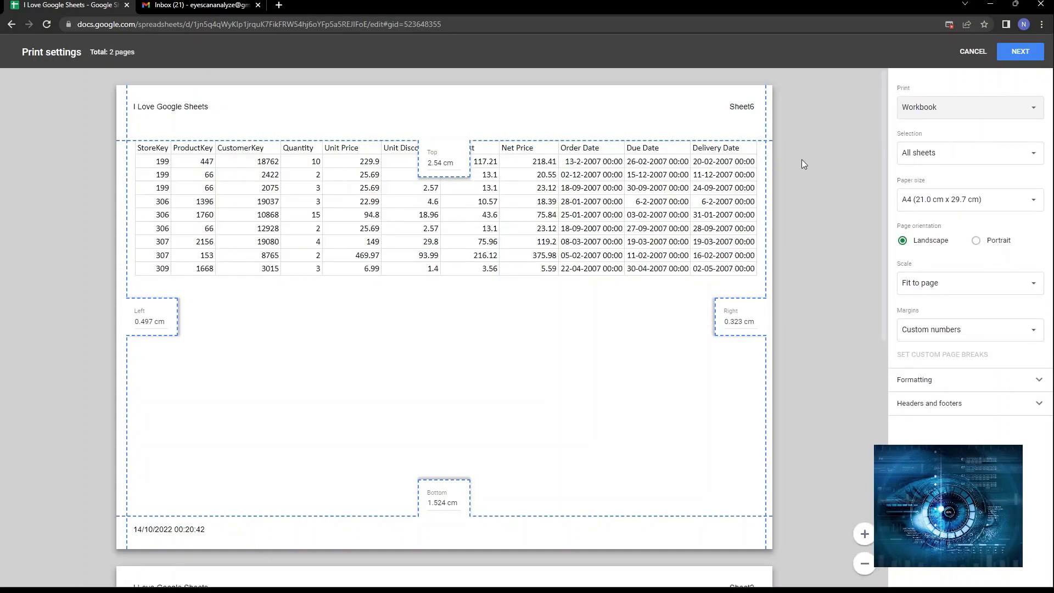
pyautogui.scroll(-5, 802, 160)
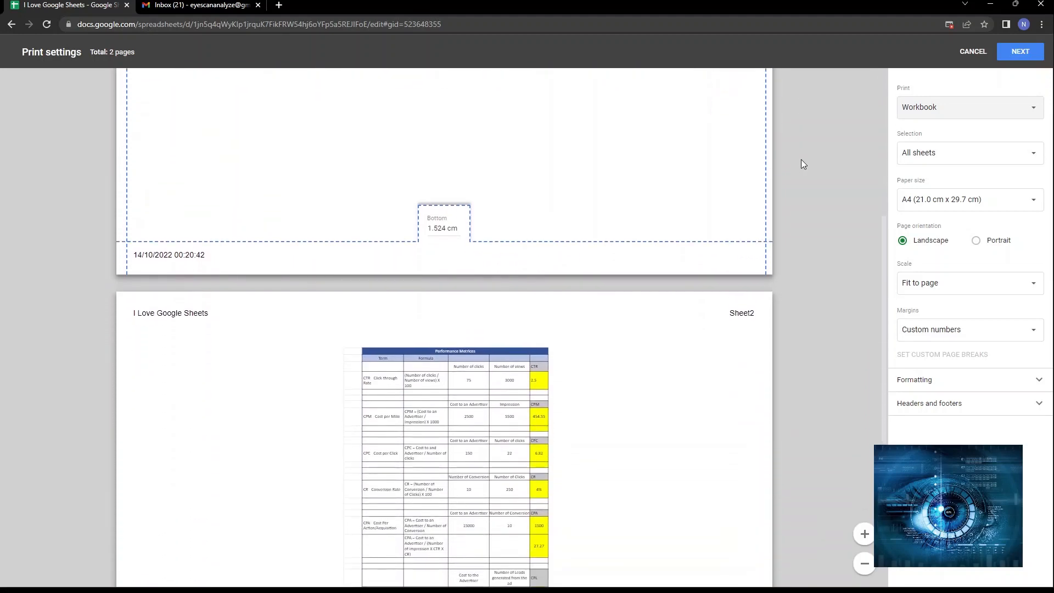
pyautogui.scroll(-3, 802, 164)
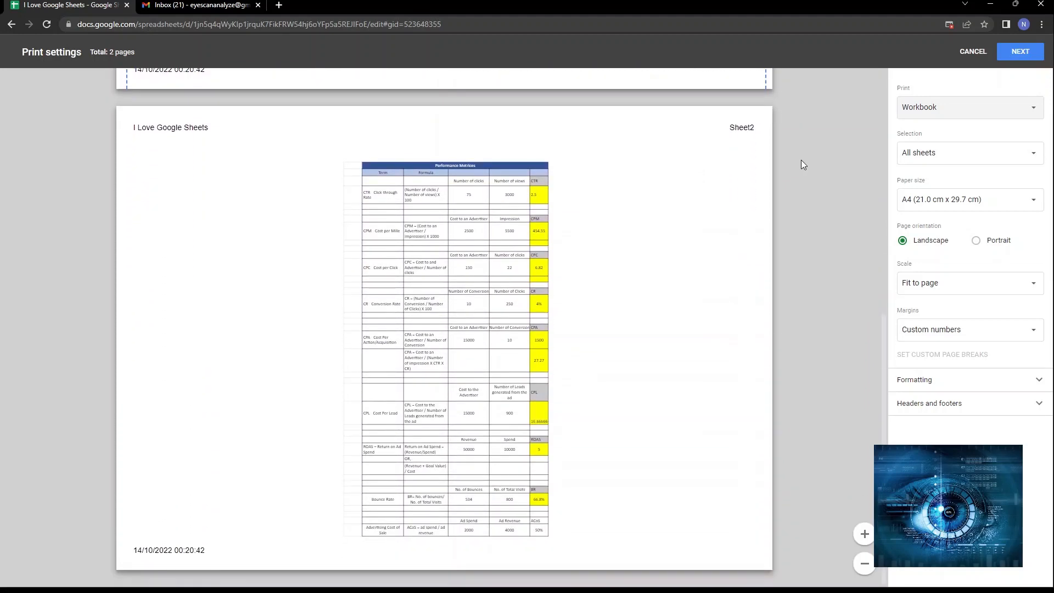
pyautogui.scroll(8, 803, 164)
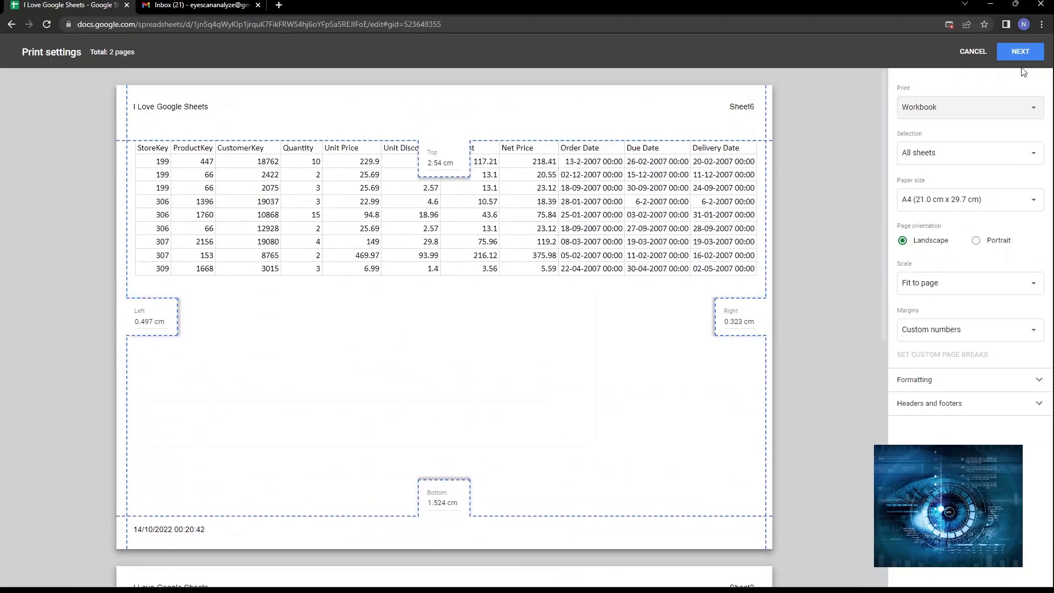
# - Set the print range to the selected cell G18 and return to Sheet6
pyautogui.click(992, 114)
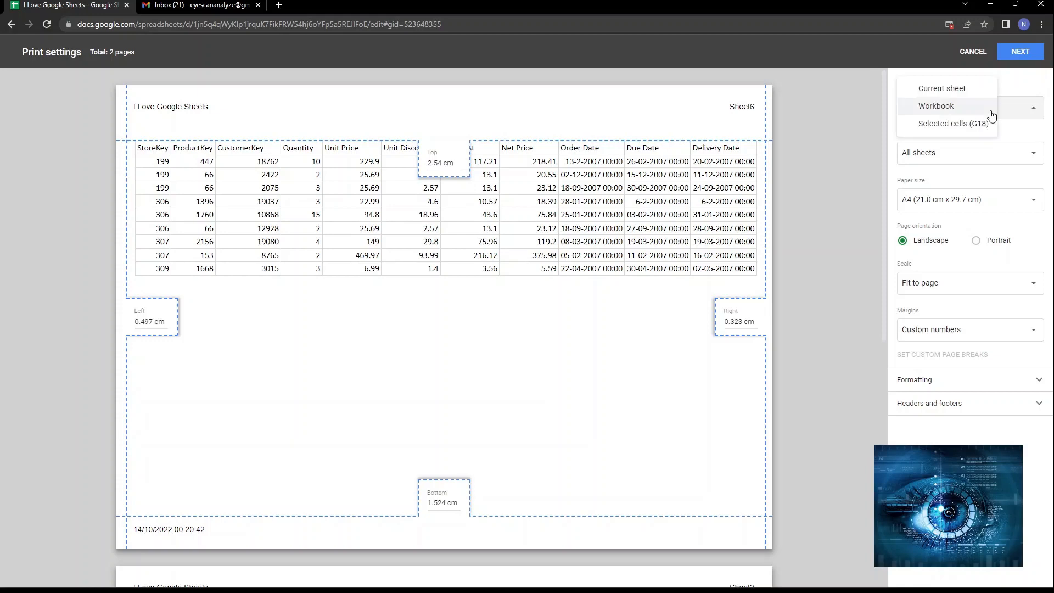
pyautogui.click(957, 126)
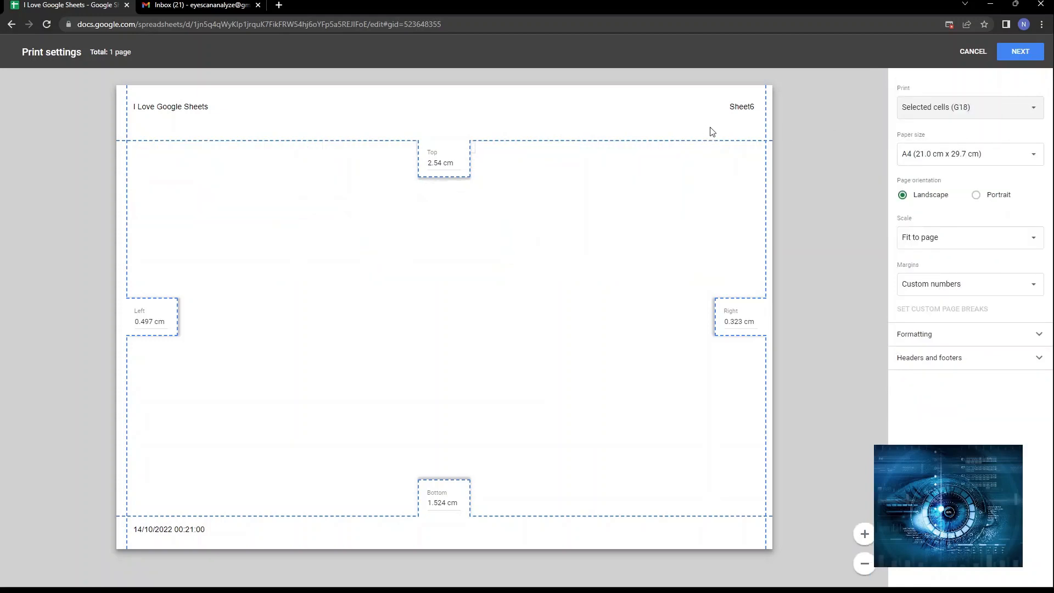
pyautogui.click(10, 25)
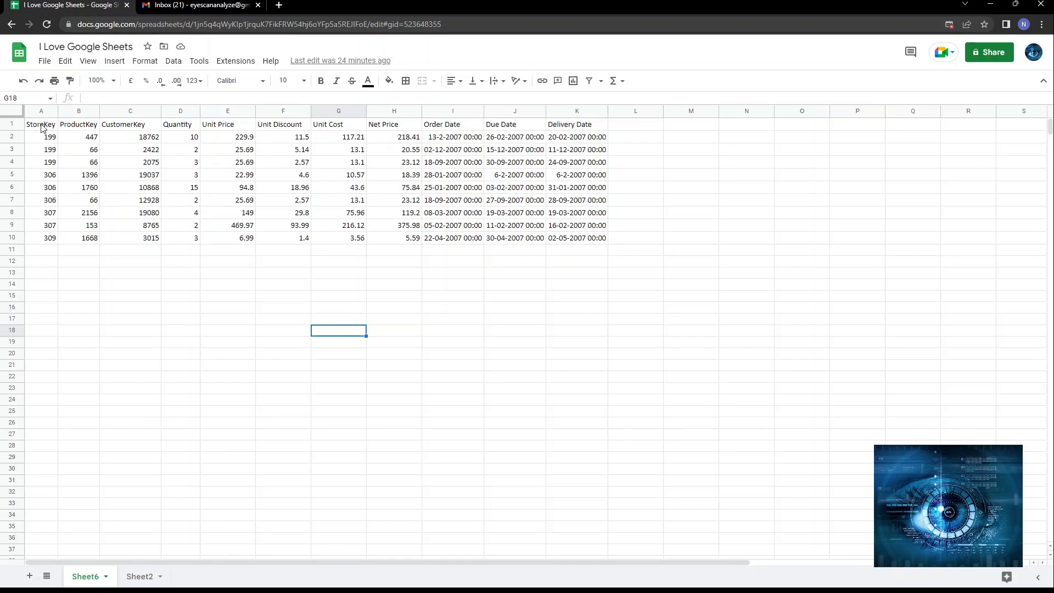
# - Select cells A1:D10 and set up printing of only those selected cells on A3 paper
pyautogui.moveTo(43, 125); pyautogui.dragTo(187, 238)
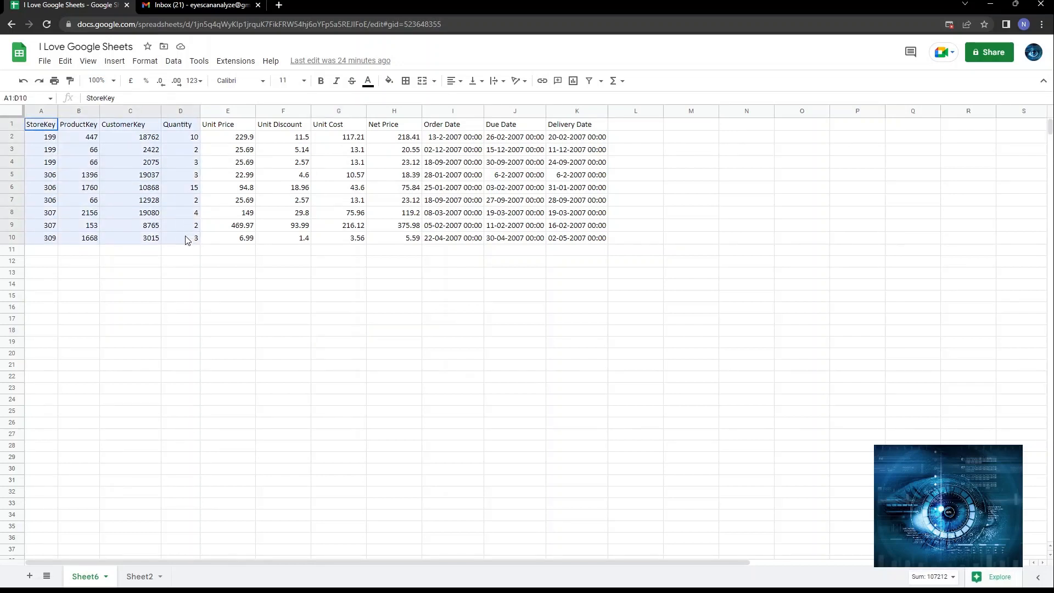
pyautogui.click(46, 63)
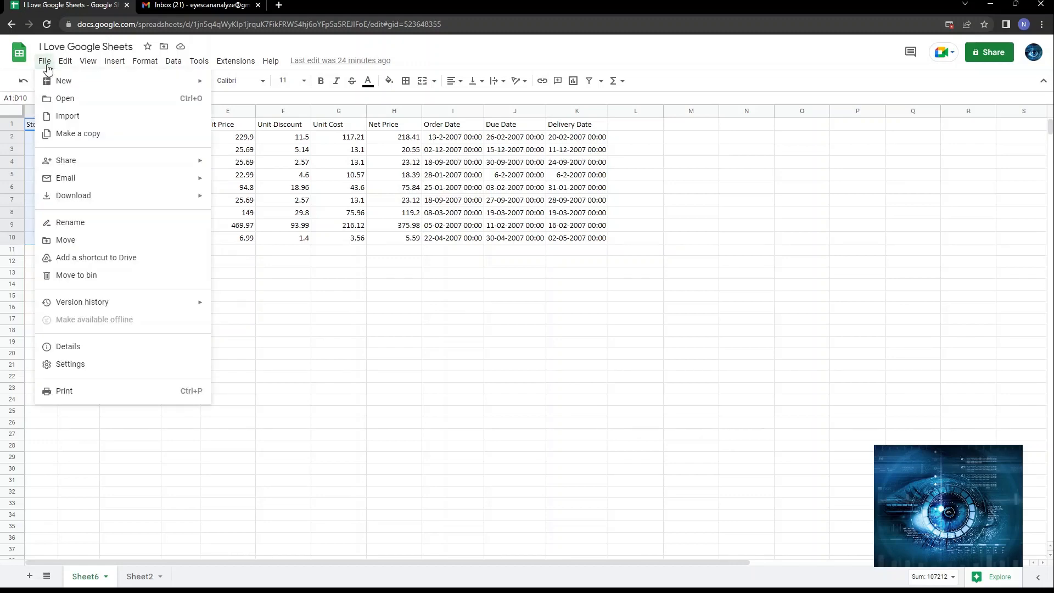
pyautogui.click(62, 391)
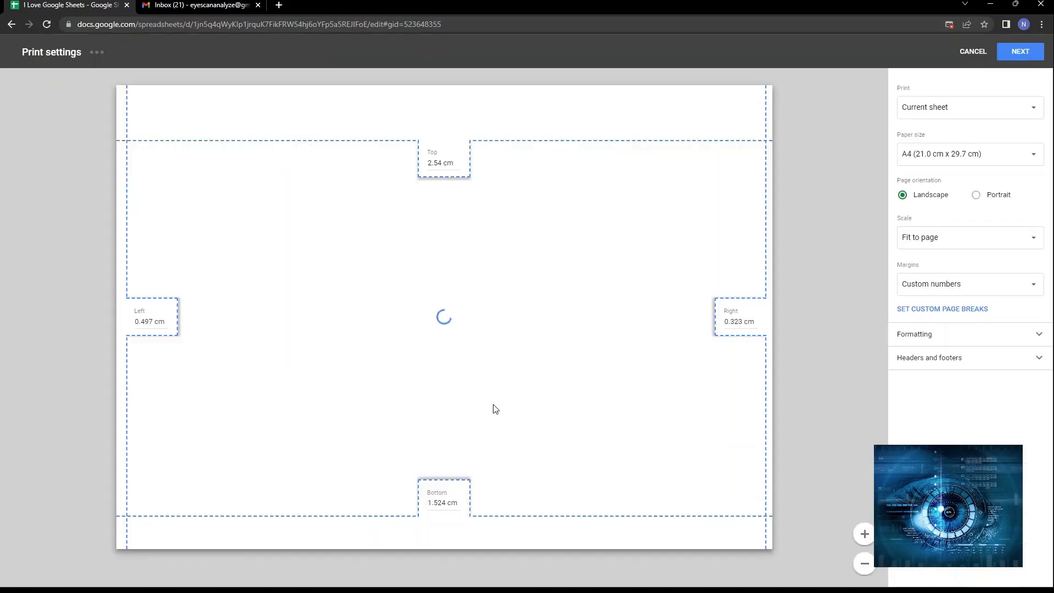
pyautogui.click(971, 111)
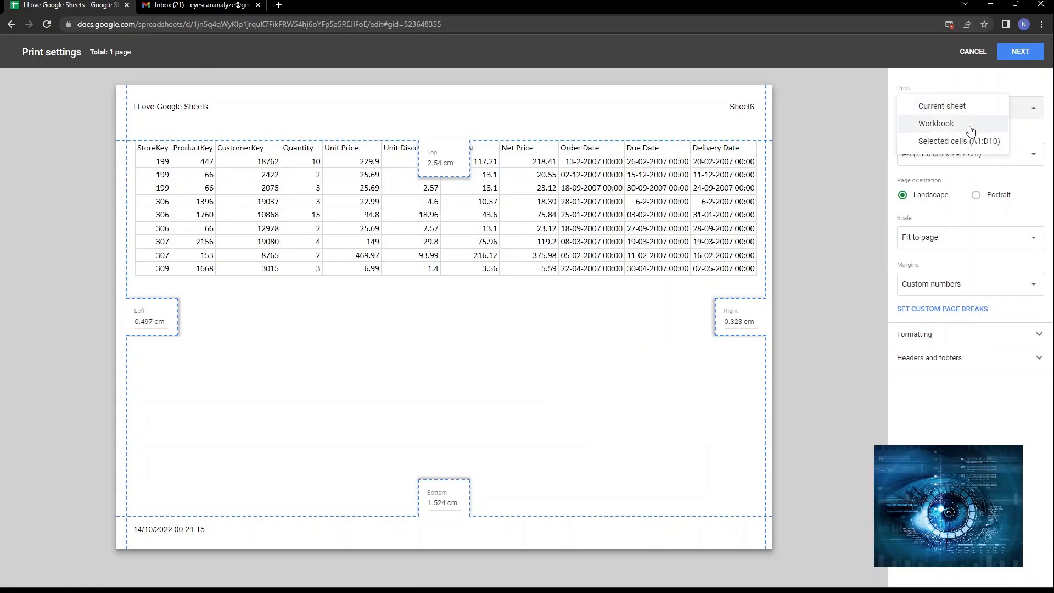
pyautogui.click(970, 143)
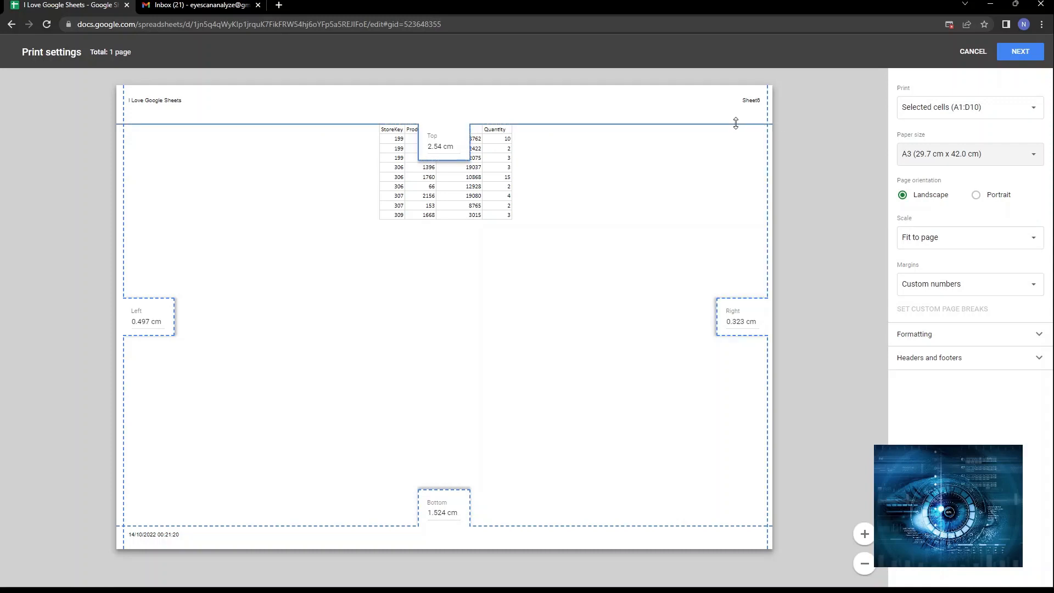
# - Try a top margin of 1.524 cm, and set the page margins to Normal
pyautogui.moveTo(736, 123); pyautogui.dragTo(735, 108)
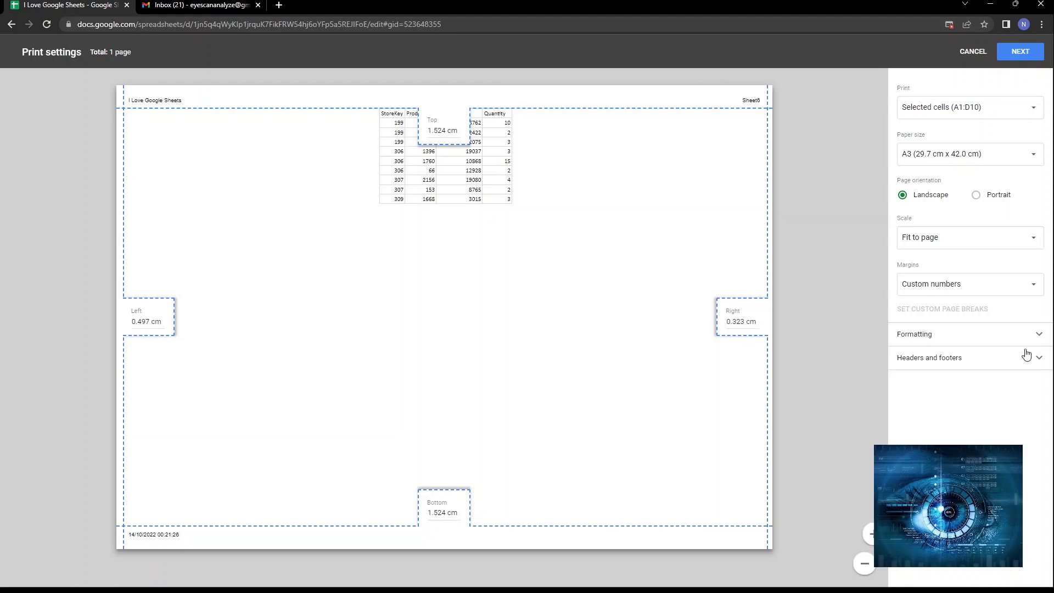
pyautogui.click(994, 291)
pyautogui.click(925, 224)
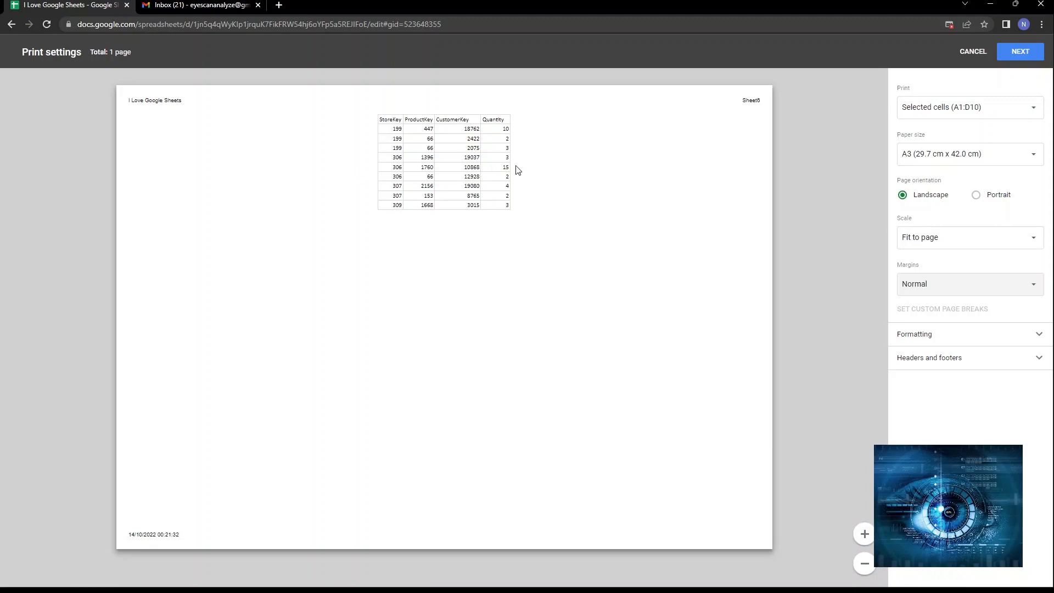
# - Compare the previews of Current sheet and Selected cells (A1:D10), leaving the print range on Current sheet
pyautogui.click(1004, 114)
pyautogui.click(925, 73)
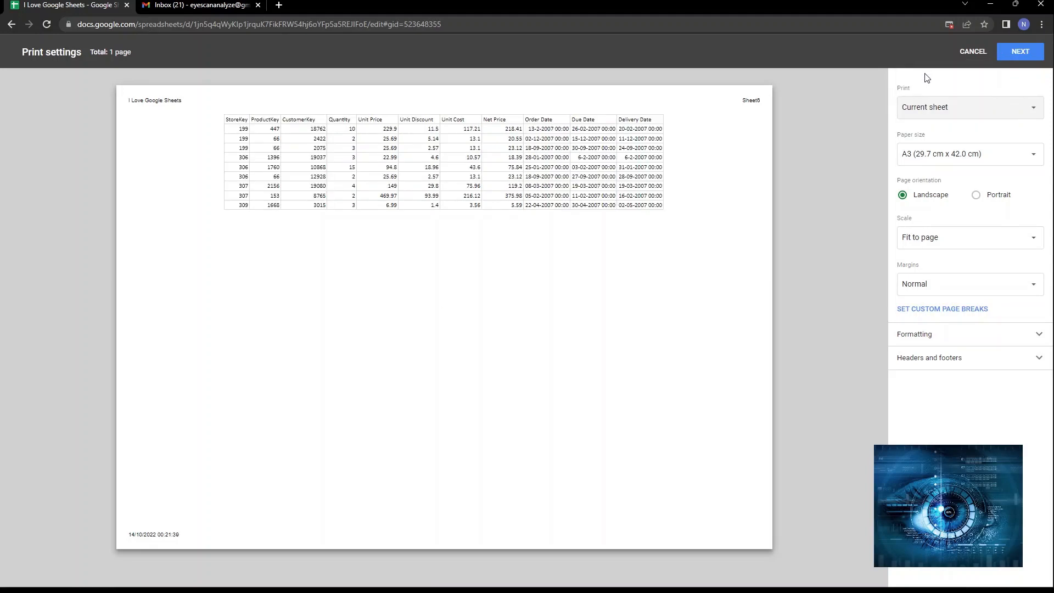
pyautogui.click(983, 105)
pyautogui.click(964, 144)
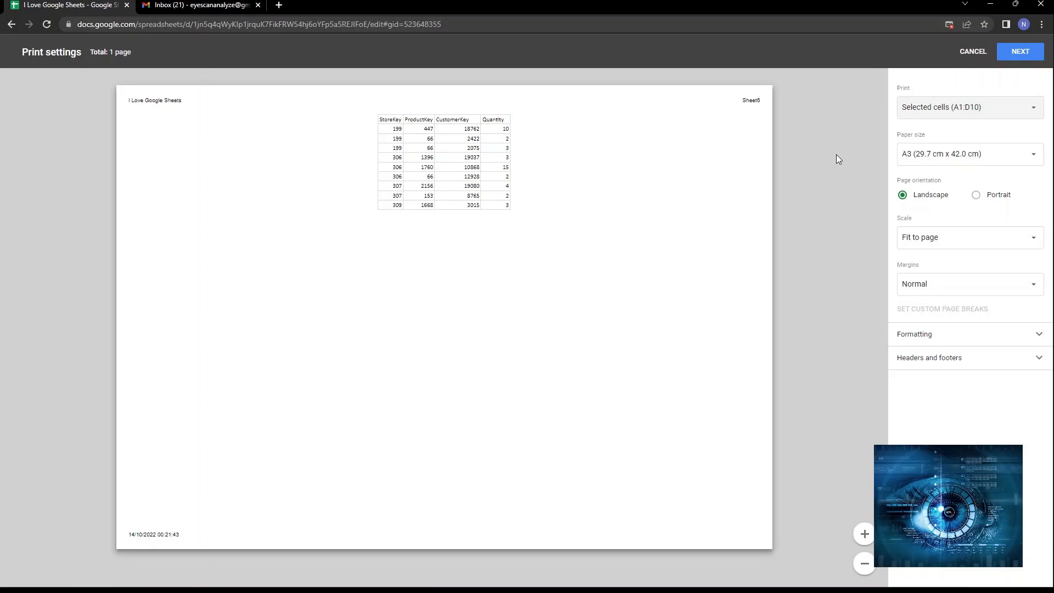
pyautogui.click(957, 112)
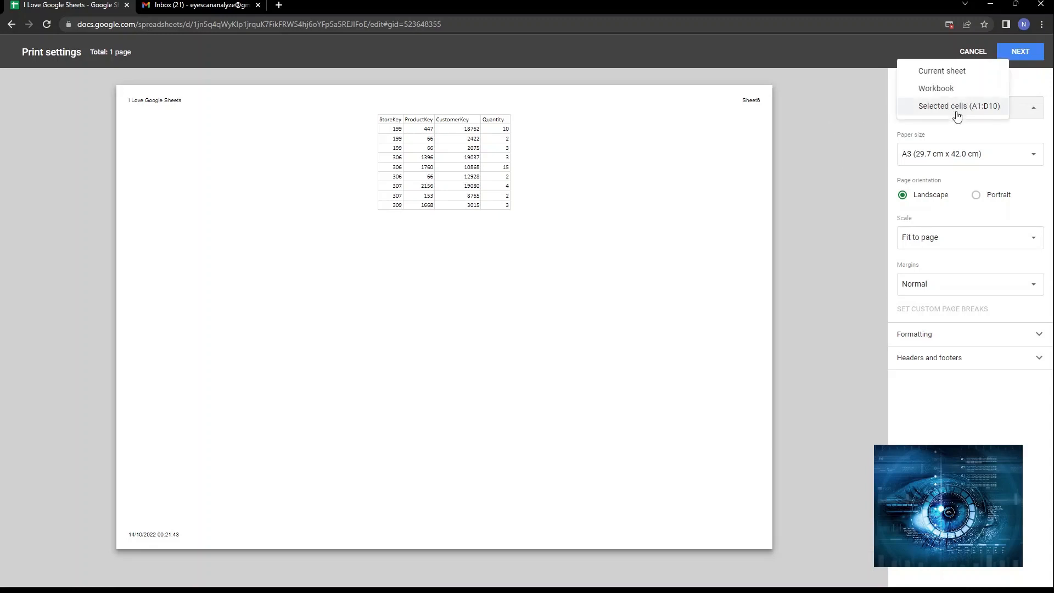
pyautogui.click(956, 73)
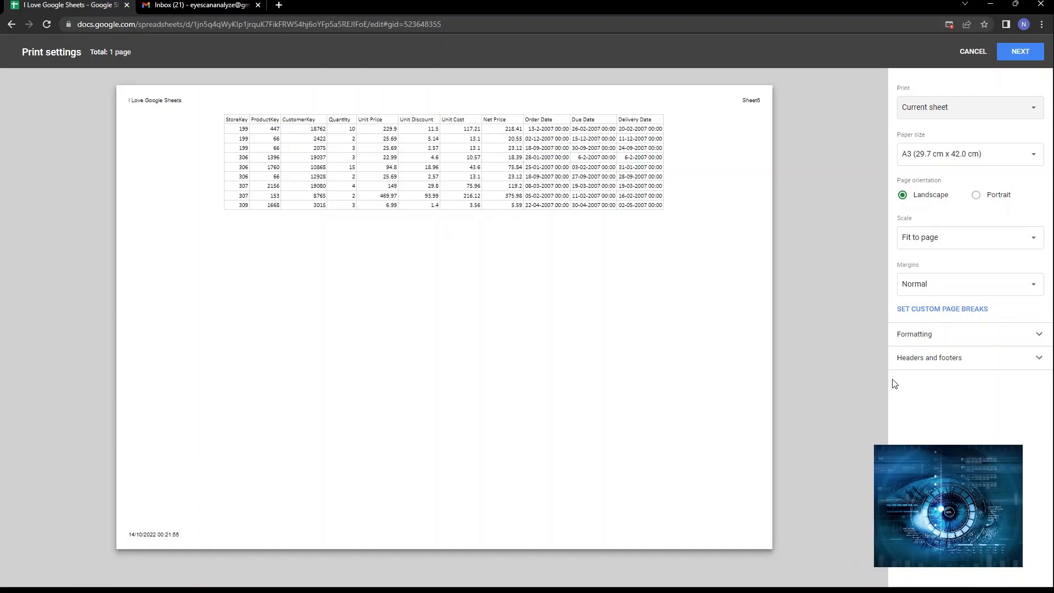
# - Try the page numbers option under headers and footers, leaving it turned off
pyautogui.click(981, 358)
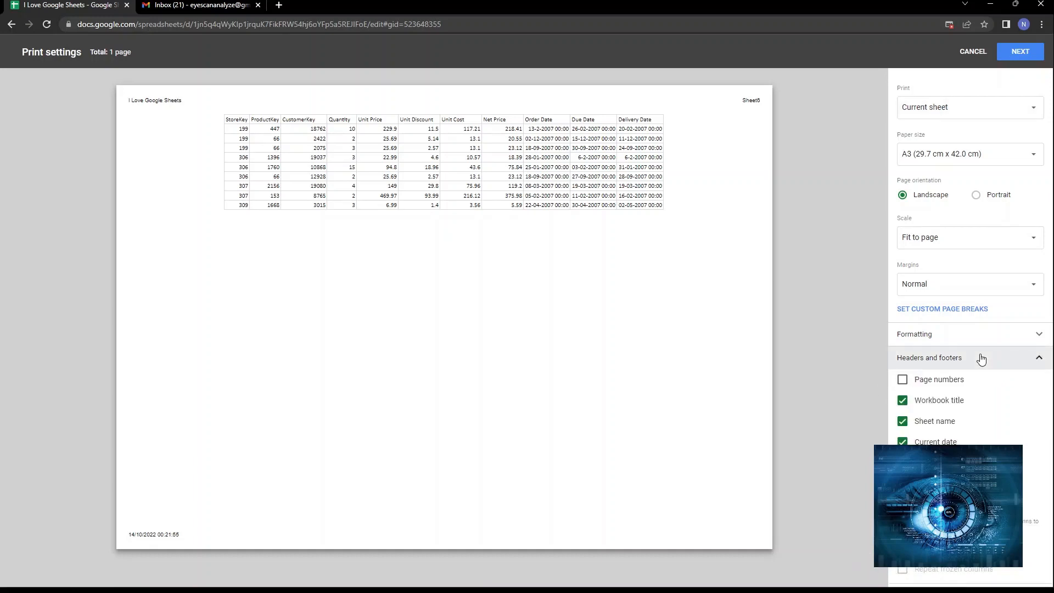
pyautogui.click(904, 381)
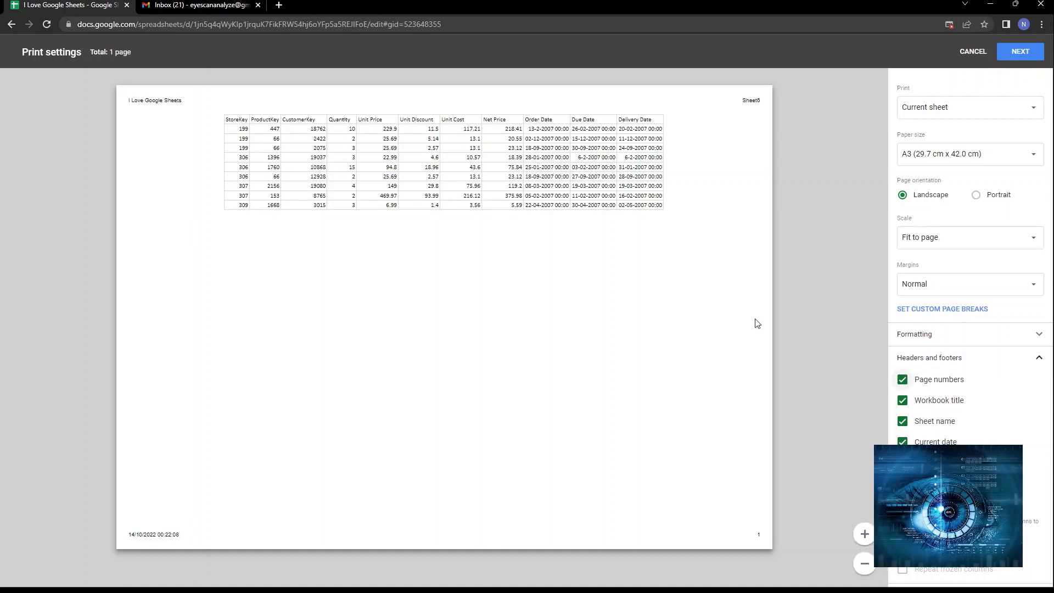
pyautogui.click(906, 380)
pyautogui.click(909, 383)
pyautogui.click(903, 384)
# - Set the print range to Workbook and turn on page numbers in the headers and footers
pyautogui.click(979, 104)
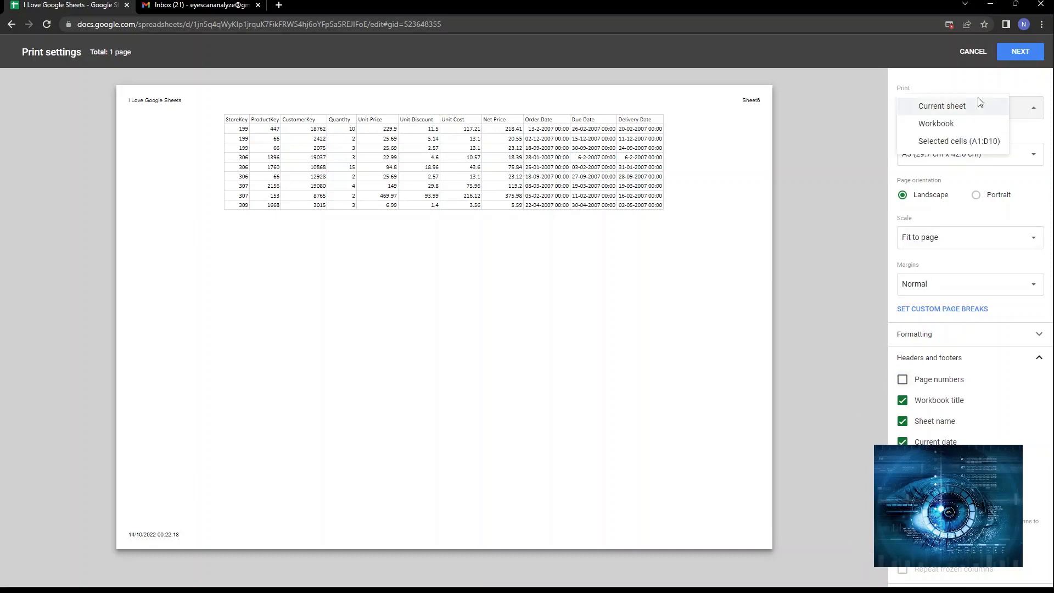
pyautogui.click(961, 126)
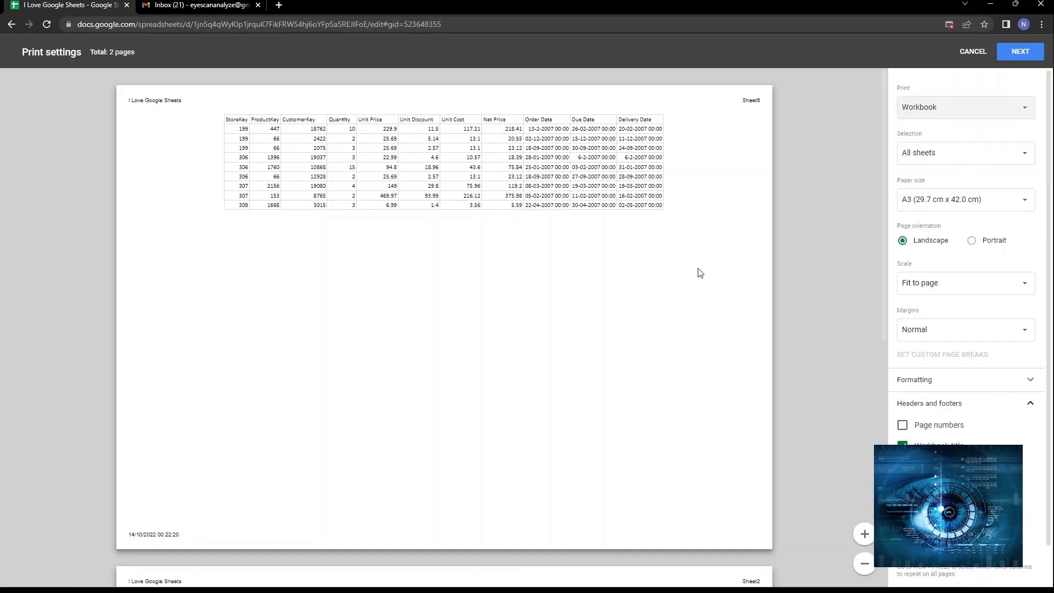
pyautogui.click(903, 425)
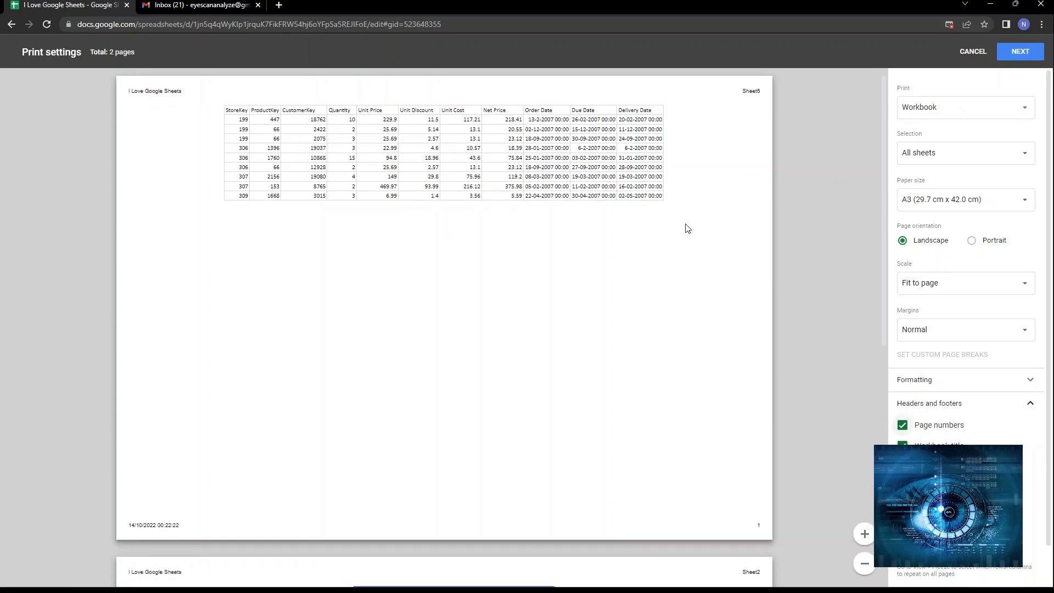
# - Examine the footer page numbers and the sheet contents on both pages of the workbook preview
pyautogui.scroll(-5, 688, 228)
pyautogui.scroll(-1, 689, 228)
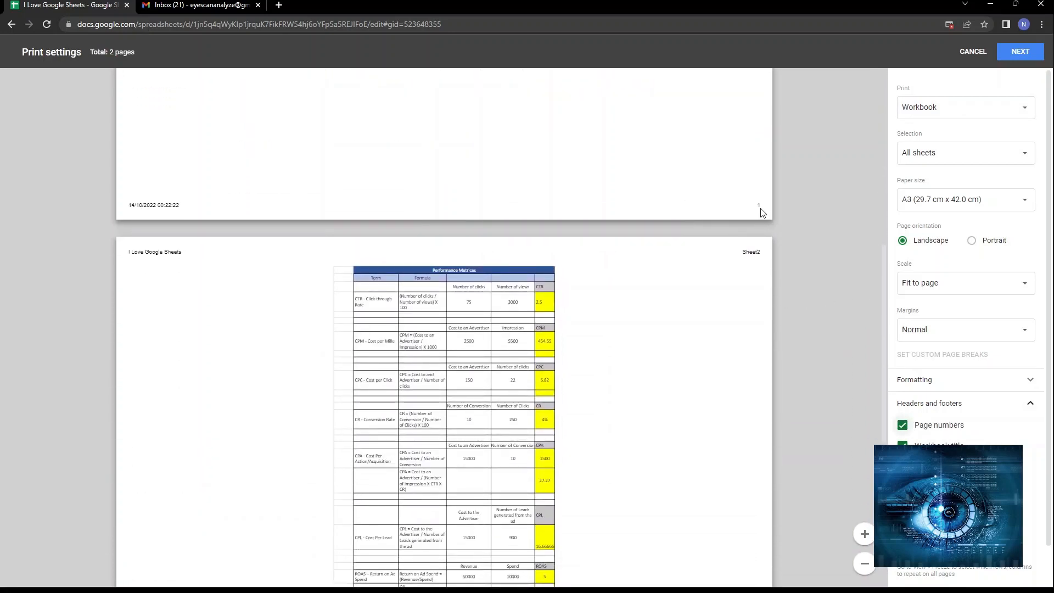
pyautogui.click(861, 536)
pyautogui.click(860, 536)
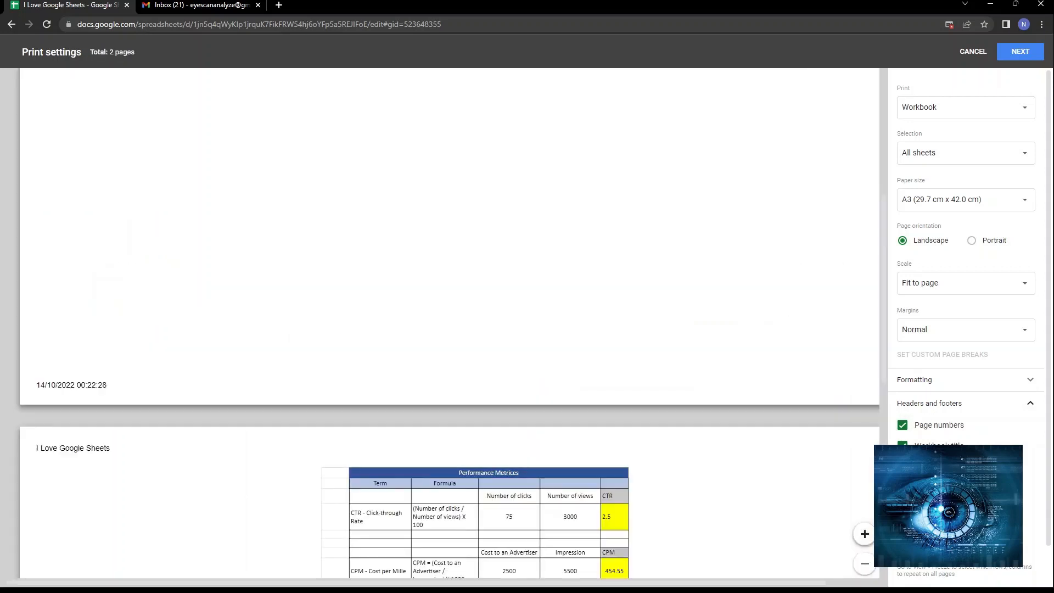
pyautogui.click(866, 566)
pyautogui.click(866, 566)
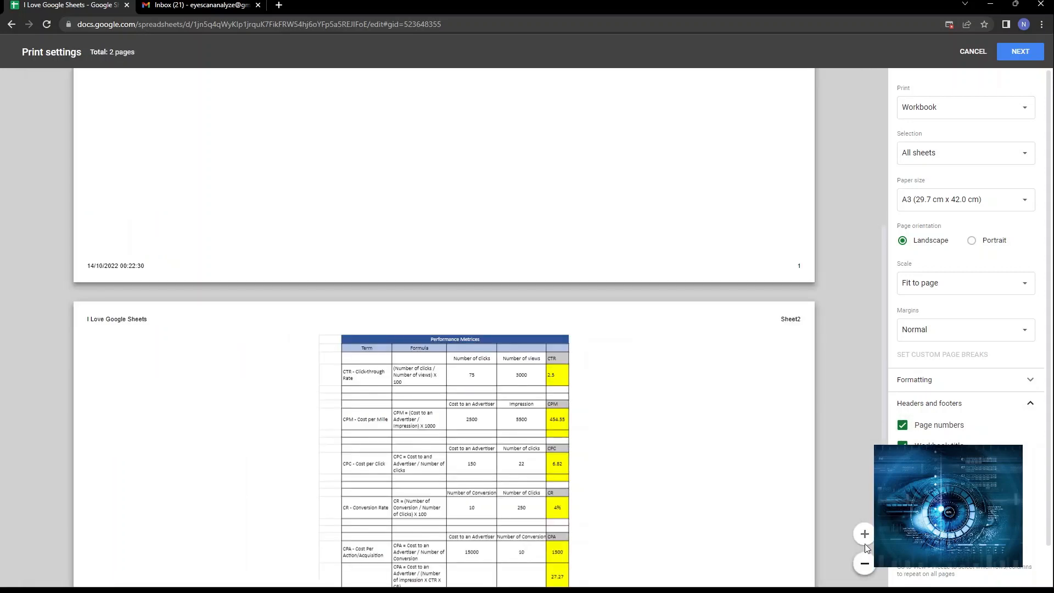
pyautogui.click(866, 539)
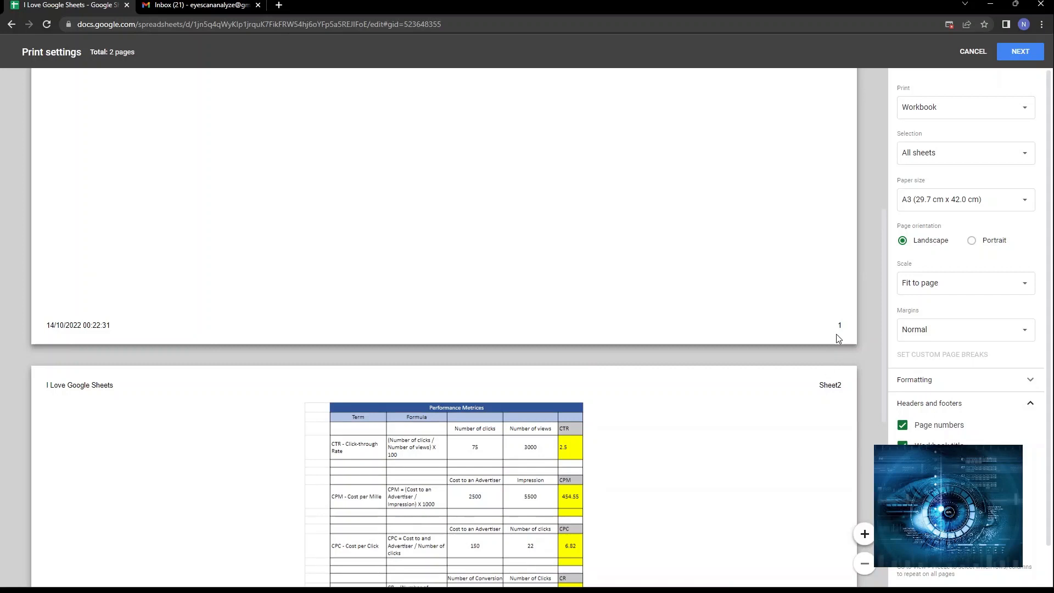
pyautogui.scroll(-7, 799, 405)
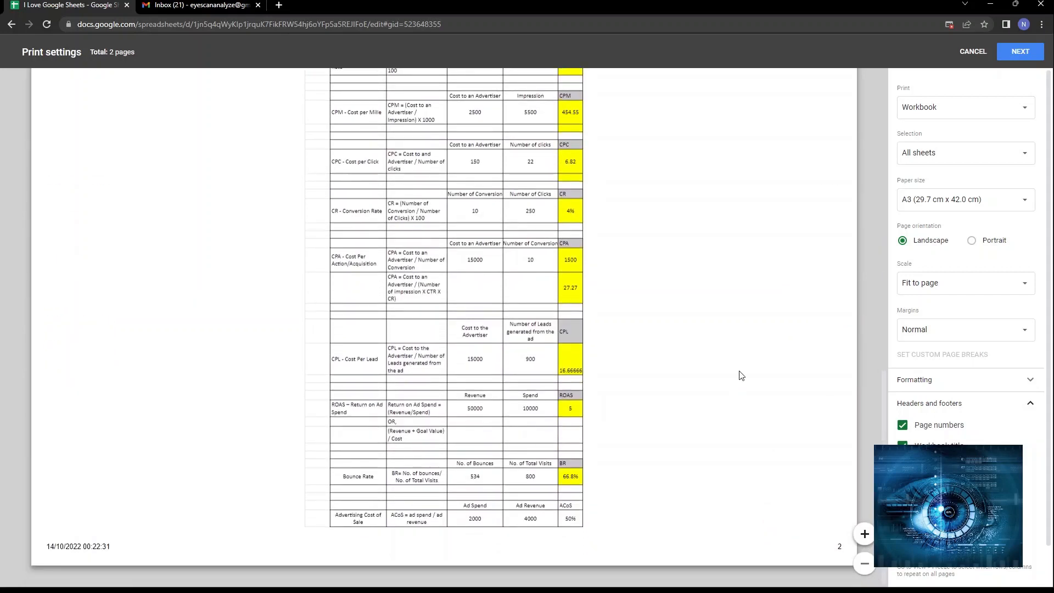
pyautogui.scroll(-9, 741, 372)
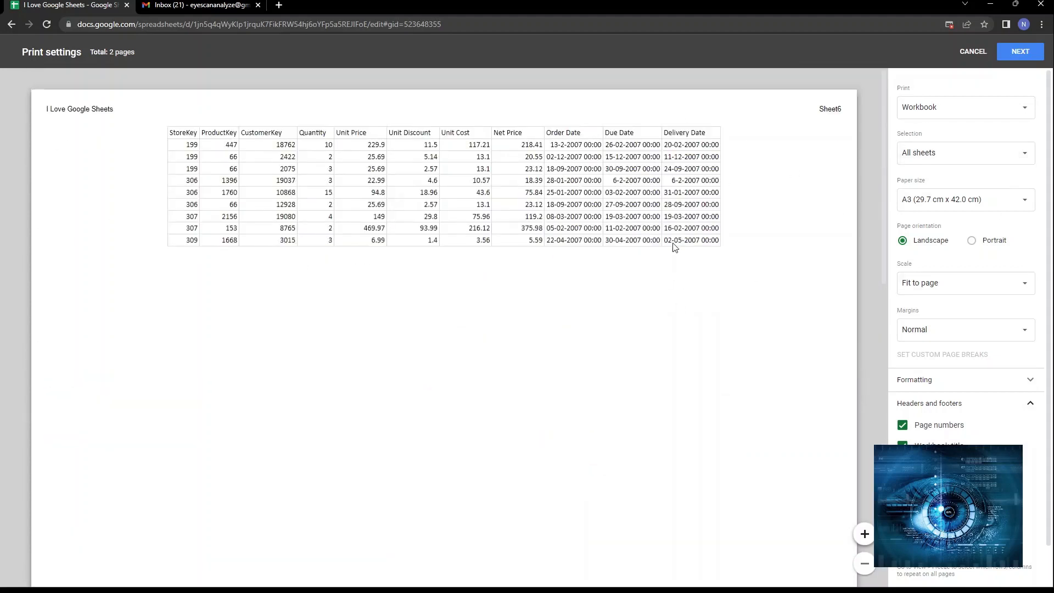
pyautogui.scroll(-9, 673, 244)
pyautogui.scroll(8, 673, 243)
pyautogui.scroll(1, 675, 248)
# - Compare the Current sheet and Workbook print ranges and review the sheet selection, leaving the range on Workbook with all sheets
pyautogui.click(959, 159)
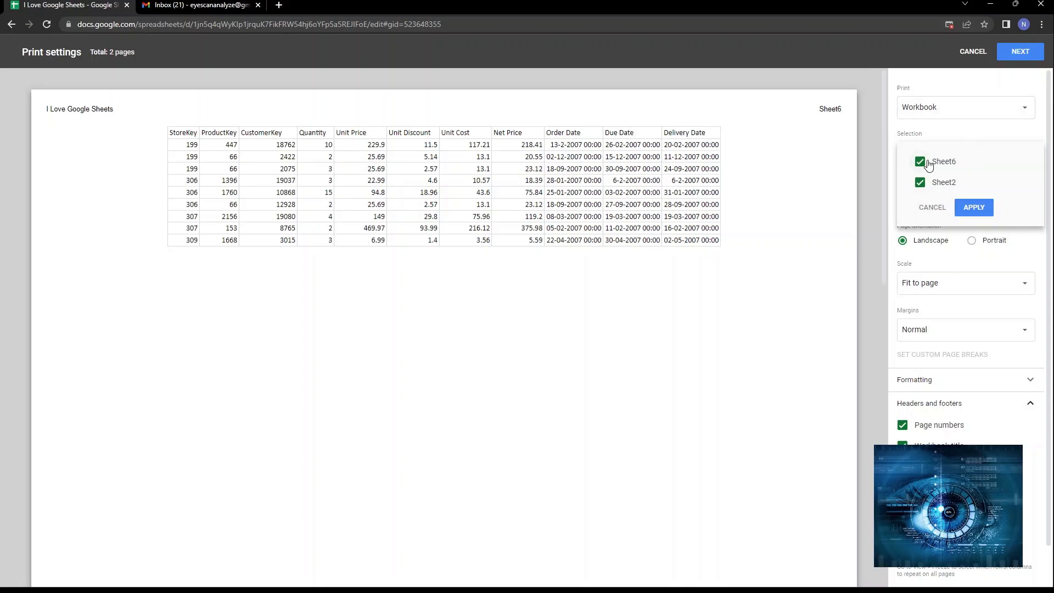
pyautogui.click(930, 209)
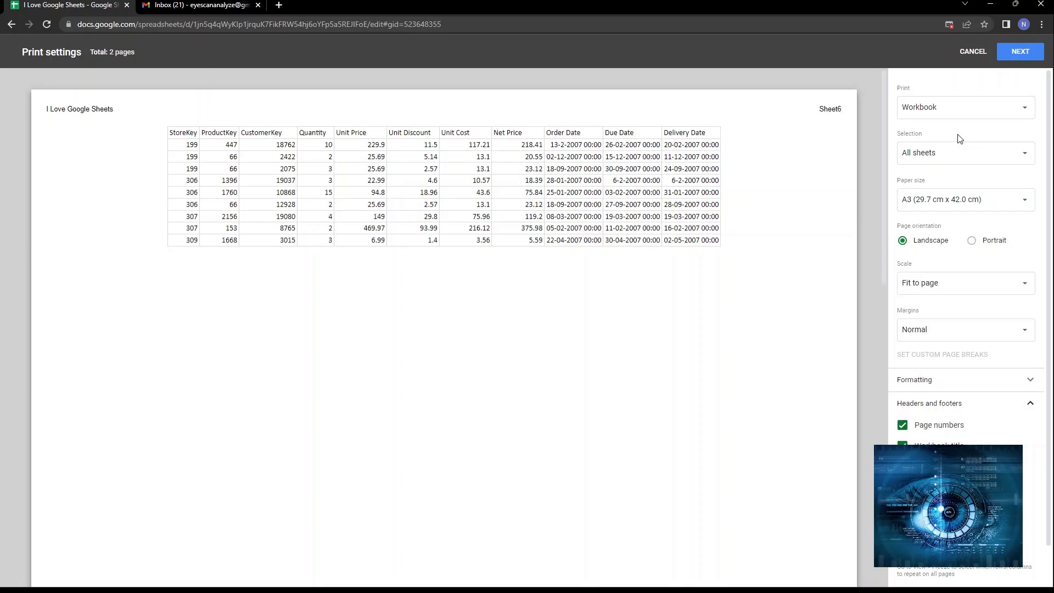
pyautogui.click(966, 113)
pyautogui.click(938, 86)
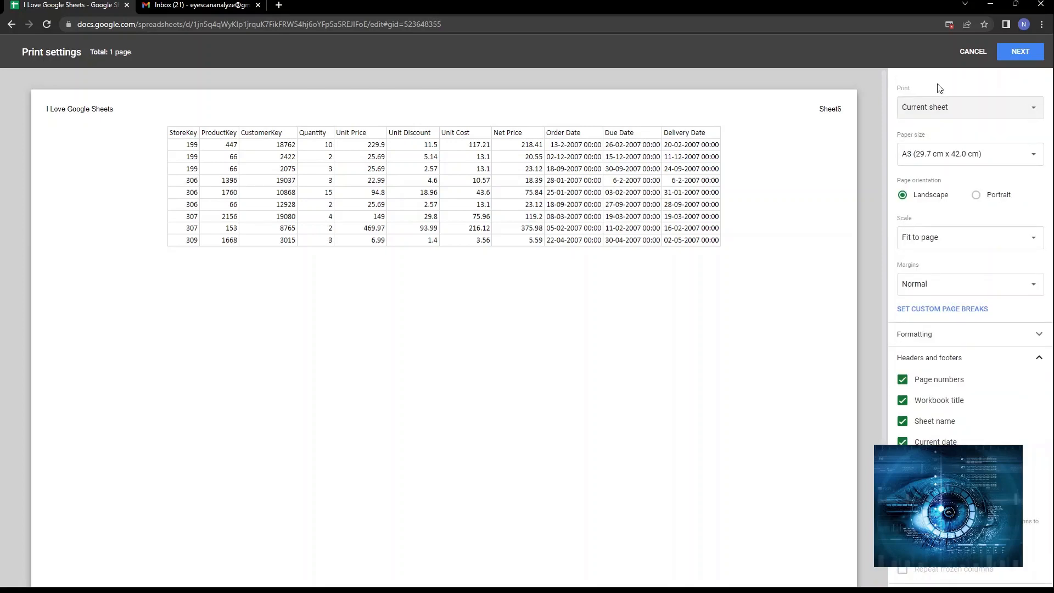
pyautogui.click(943, 117)
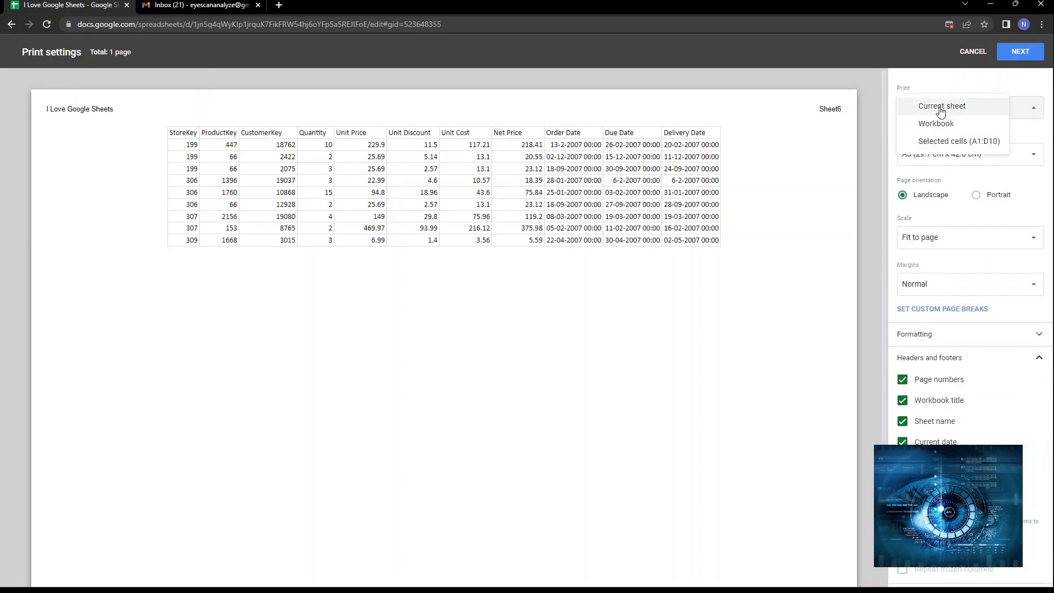
pyautogui.click(940, 125)
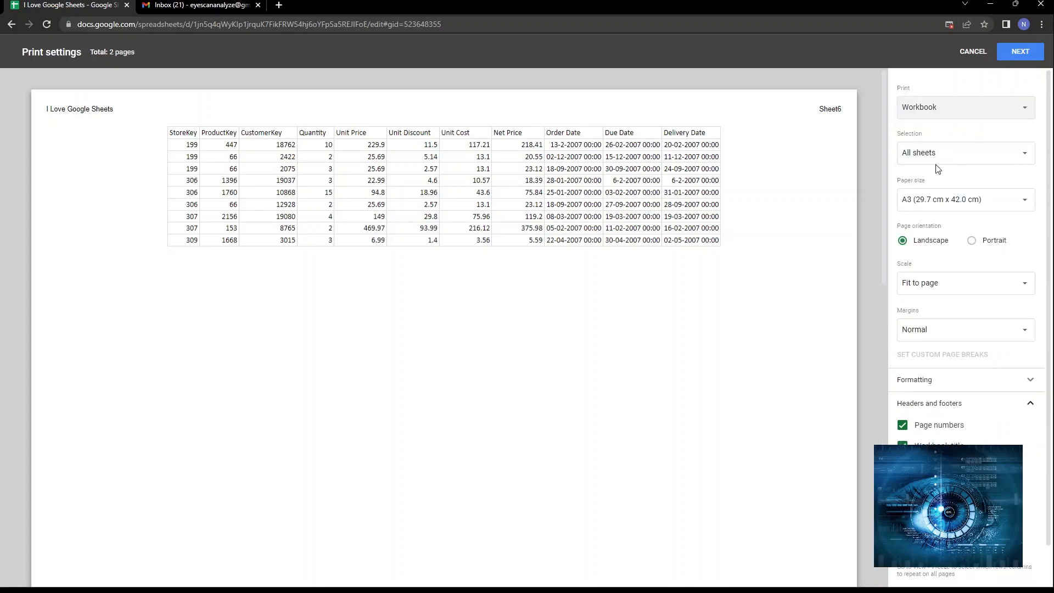
pyautogui.click(983, 108)
pyautogui.click(977, 84)
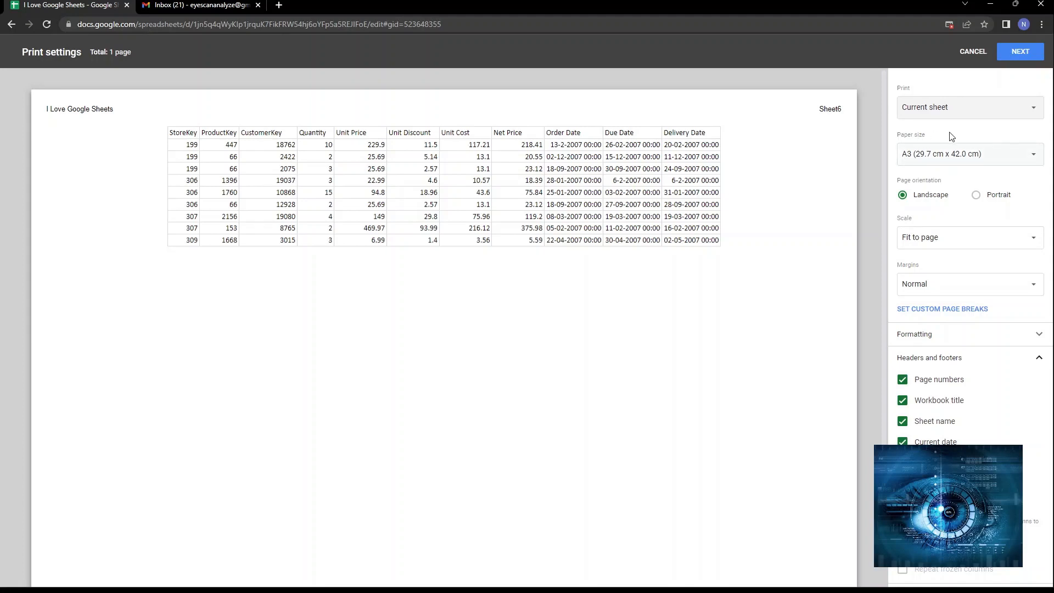
pyautogui.click(958, 109)
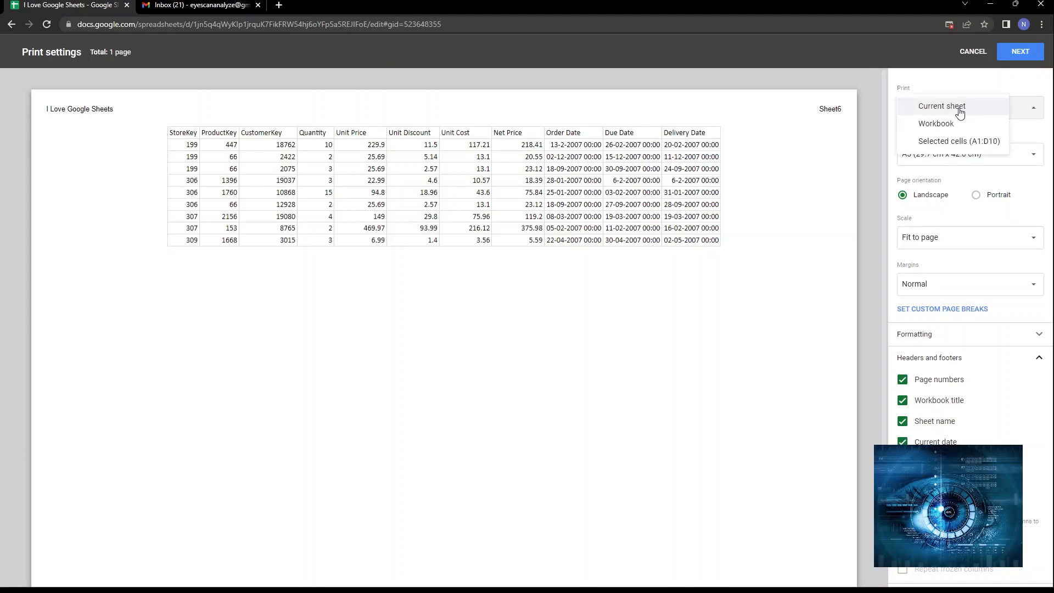
pyautogui.click(959, 124)
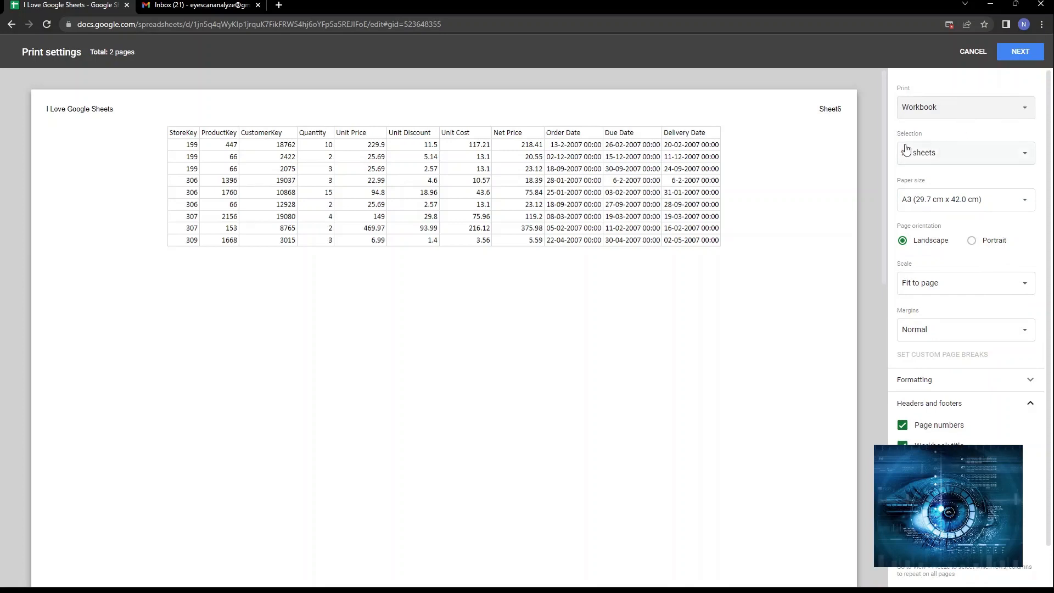
pyautogui.click(984, 163)
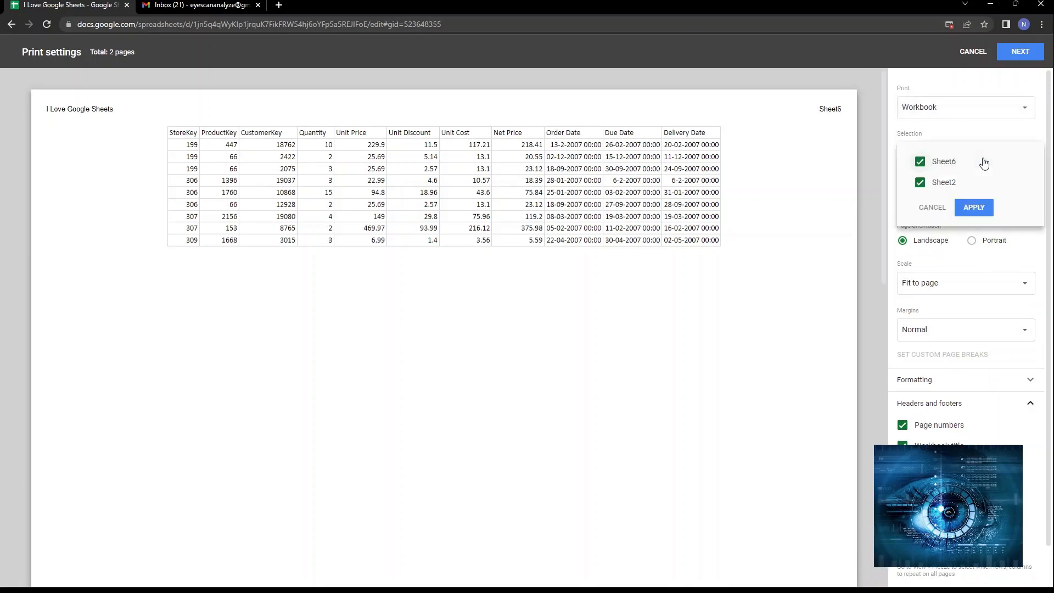
pyautogui.click(933, 208)
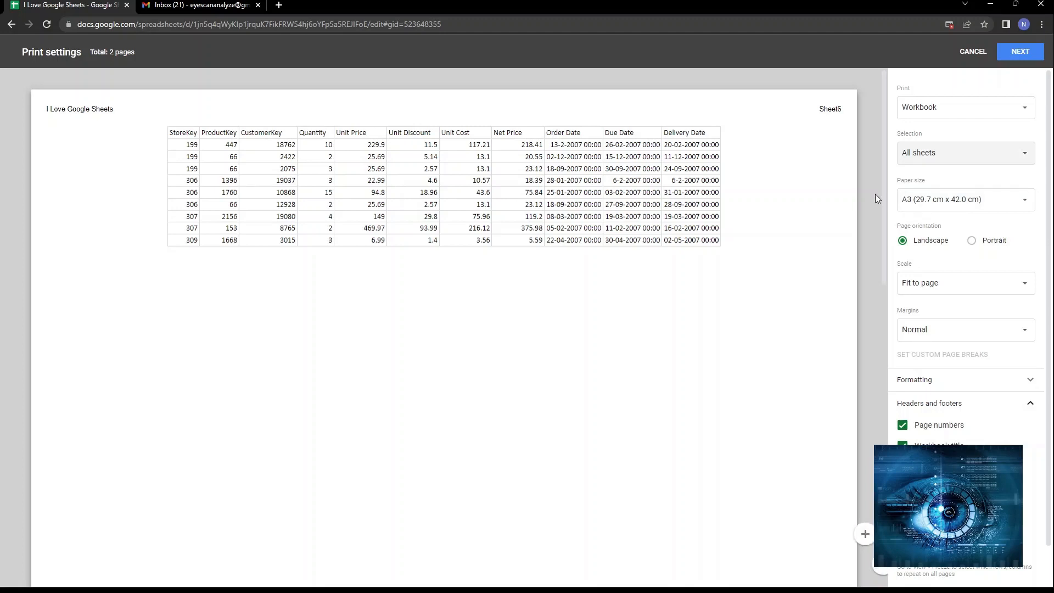
# - Try the Tabloid (27.9 cm x 43.2 cm) paper size and check how the pages look in the preview
pyautogui.click(1029, 205)
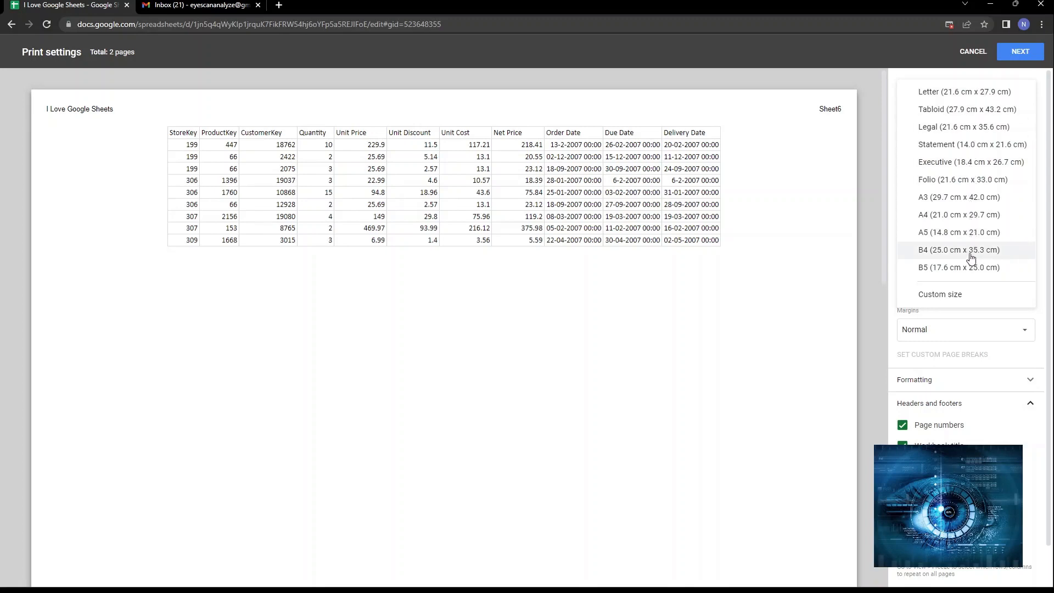
pyautogui.click(962, 110)
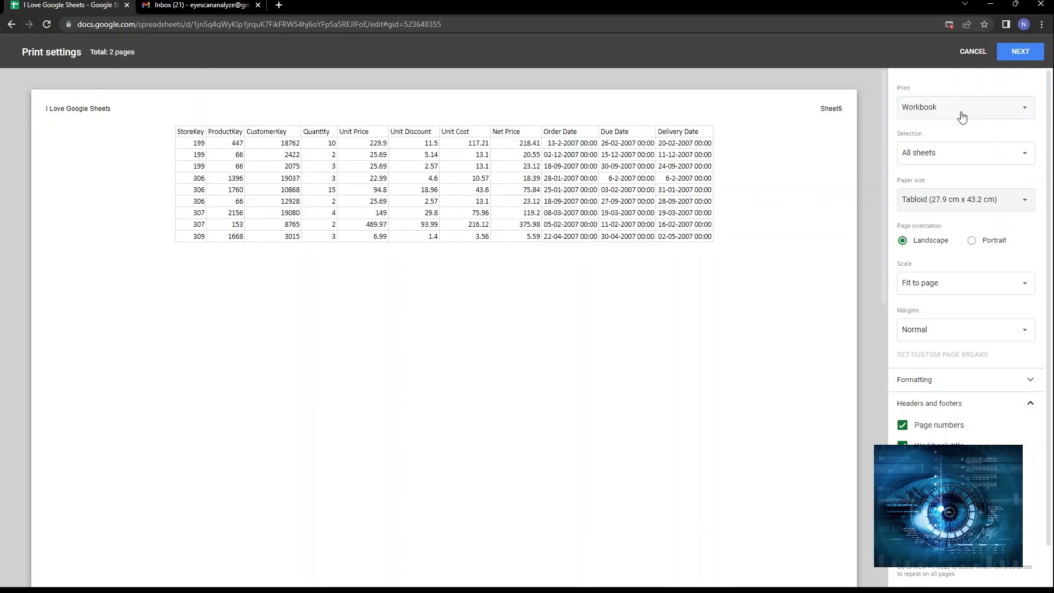
pyautogui.scroll(-5, 659, 275)
pyautogui.scroll(6, 668, 273)
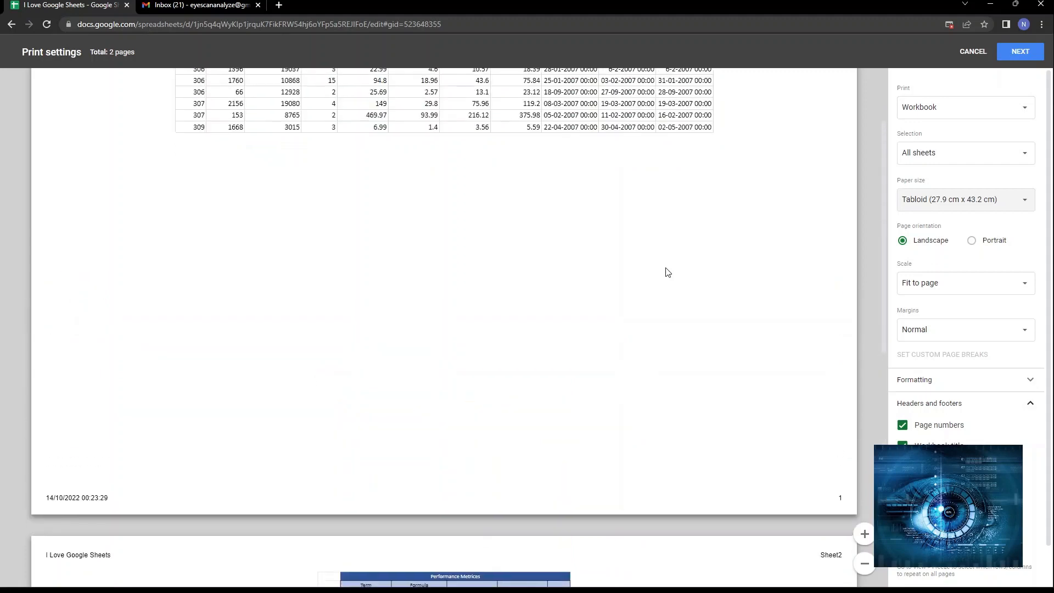
# - Set the paper size to A4 (21.0 cm x 29.7 cm) and review both sheets in the preview
pyautogui.click(959, 199)
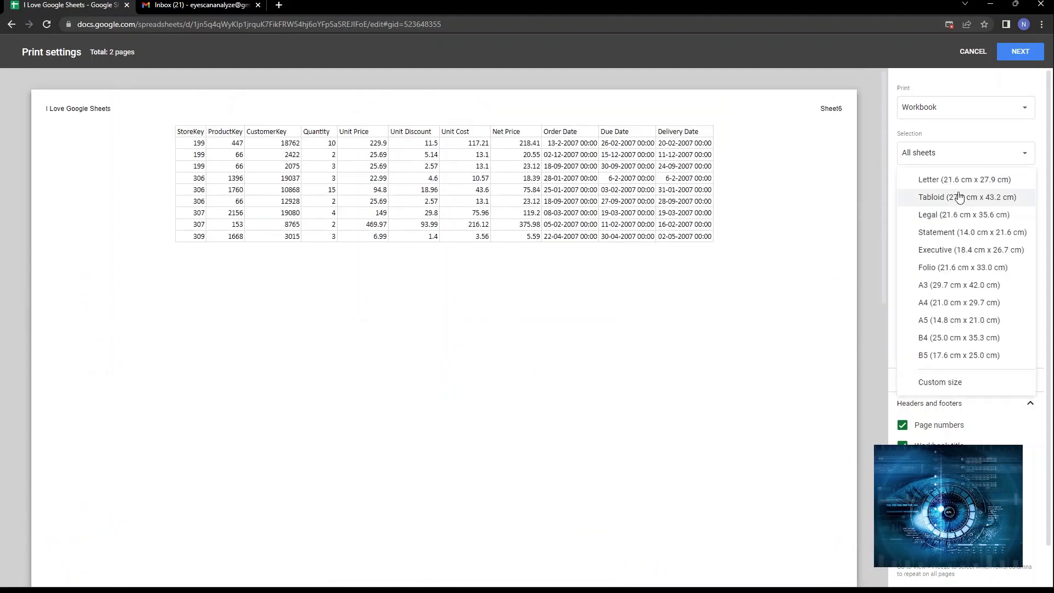
pyautogui.click(970, 304)
pyautogui.scroll(-8, 781, 200)
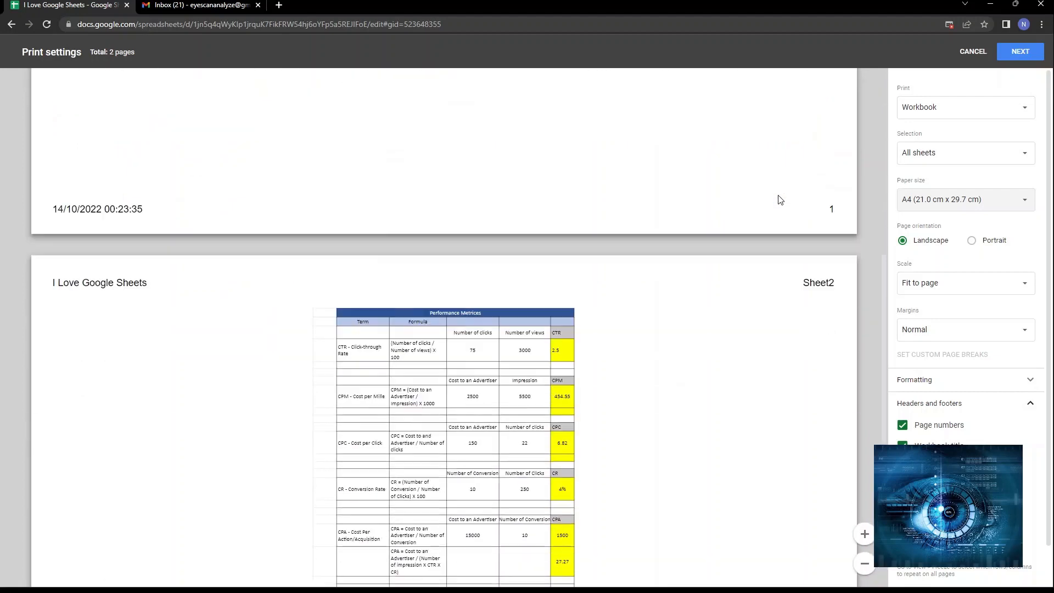
pyautogui.scroll(8, 781, 200)
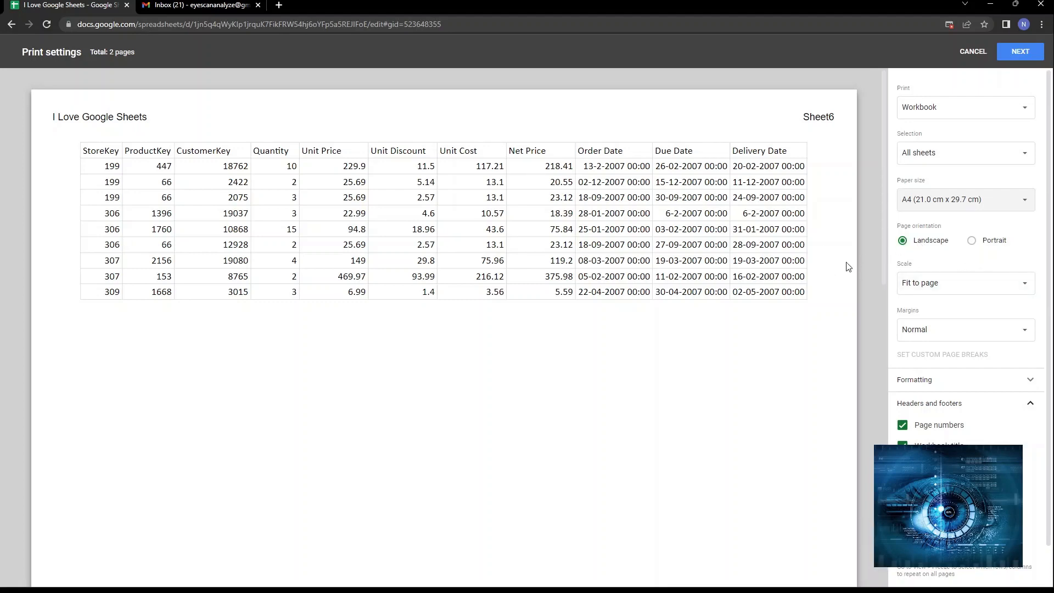
pyautogui.scroll(-8, 857, 216)
pyautogui.scroll(8, 857, 216)
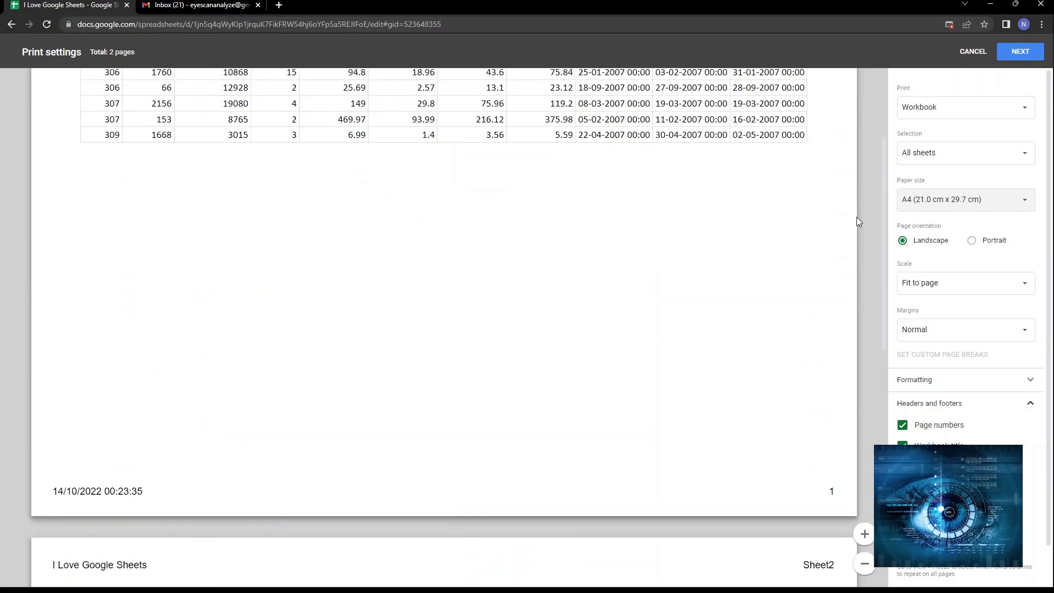
pyautogui.scroll(-4, 857, 216)
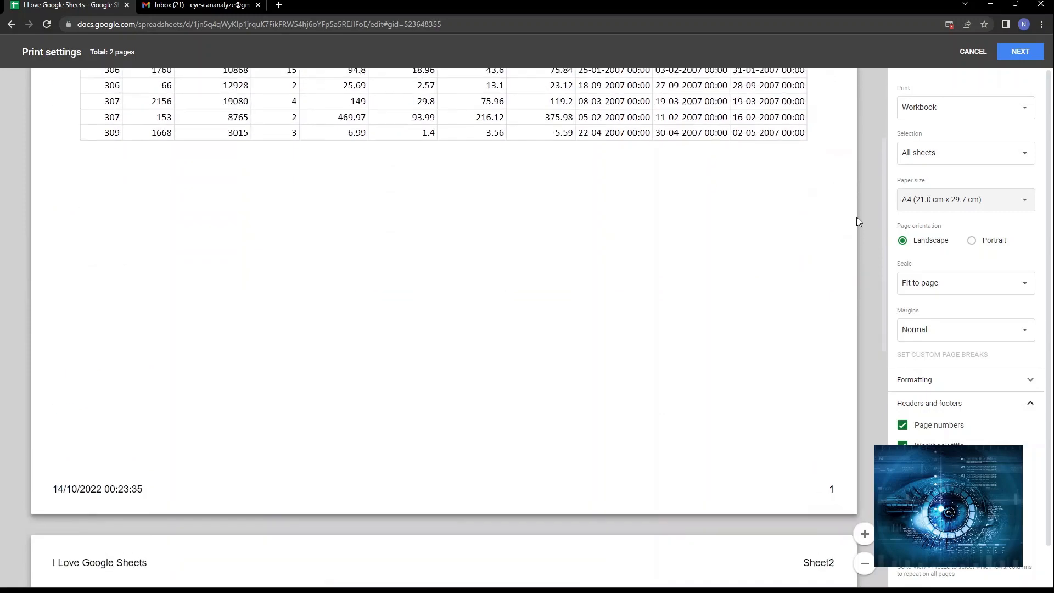
pyautogui.scroll(2, 856, 216)
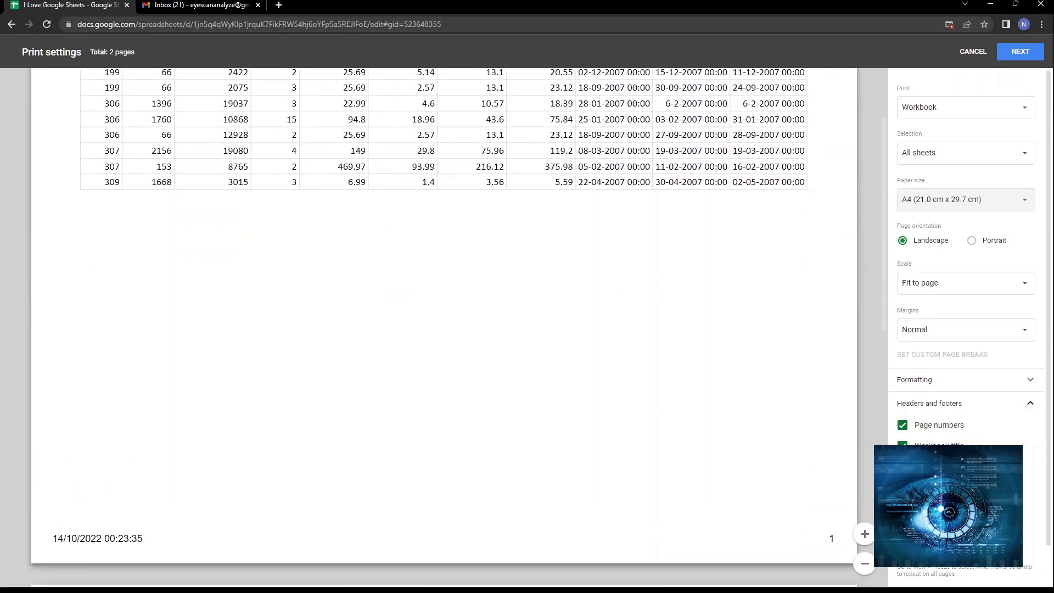
pyautogui.click(868, 569)
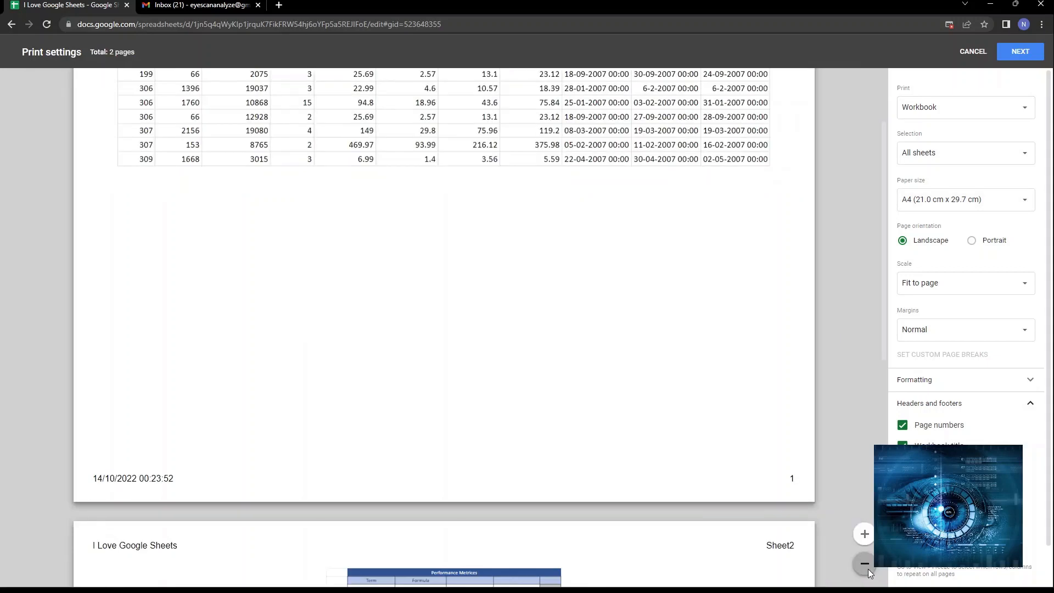
pyautogui.scroll(2, 805, 308)
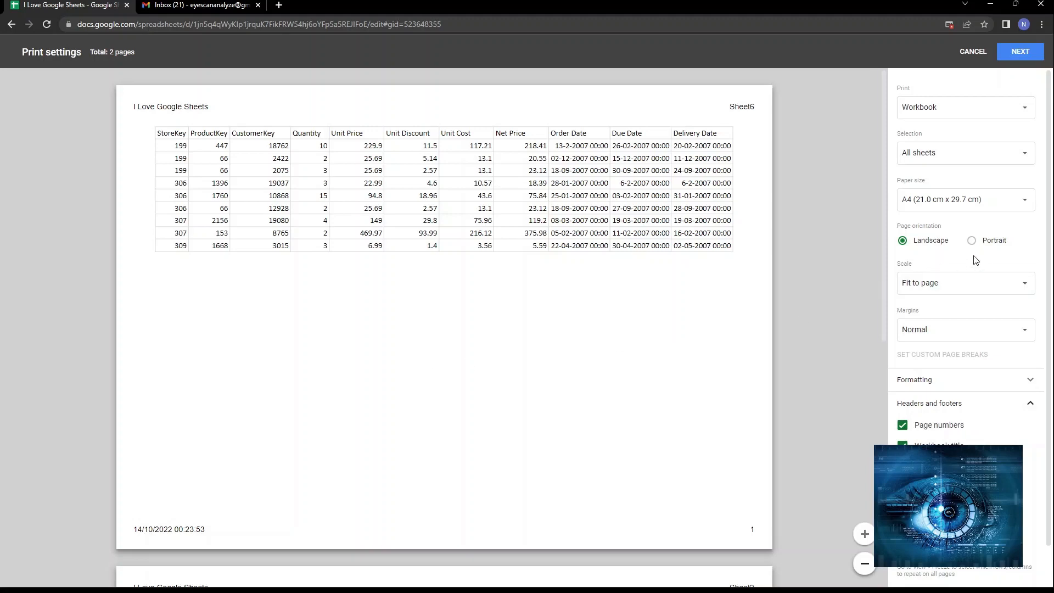
# - Change the page orientation to Portrait and review how both sheets fit on their pages
pyautogui.click(972, 241)
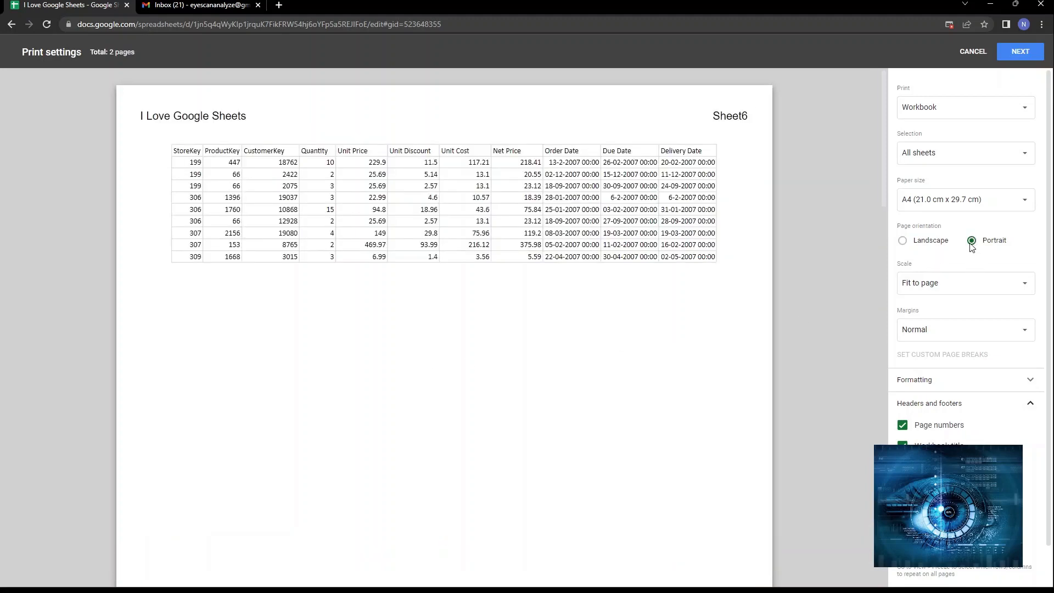
pyautogui.scroll(-1, 818, 256)
pyautogui.scroll(-15, 819, 252)
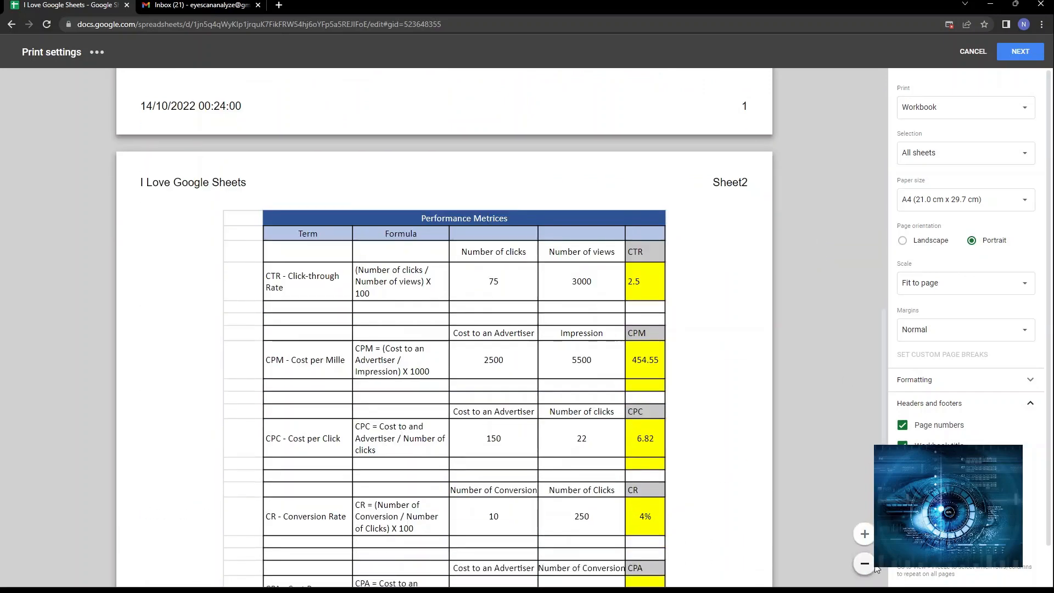
pyautogui.click(875, 567)
pyautogui.click(875, 567)
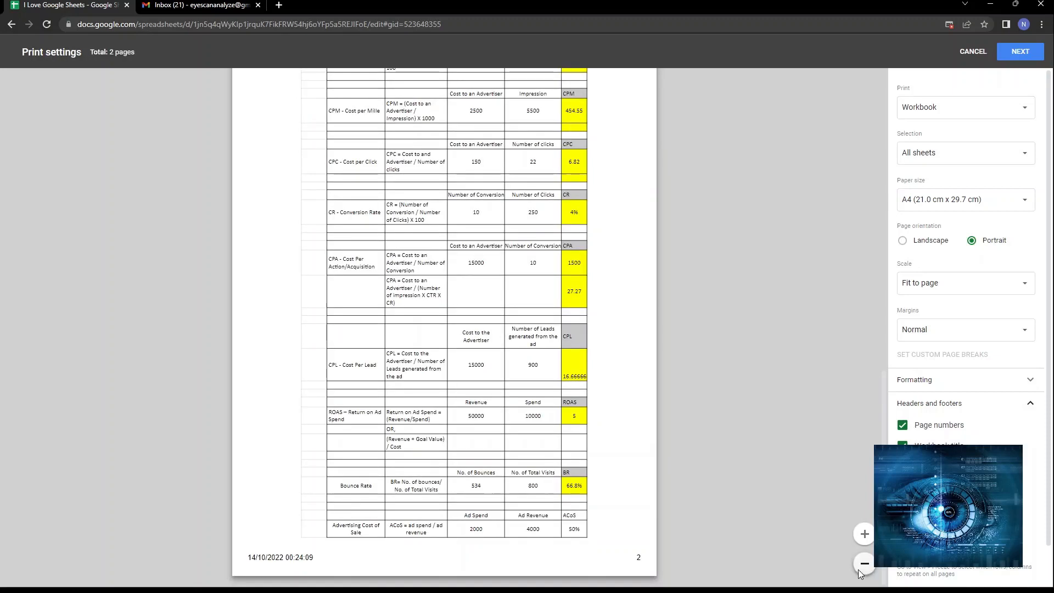
pyautogui.scroll(10, 748, 362)
pyautogui.scroll(-10, 748, 361)
pyautogui.scroll(-9, 747, 358)
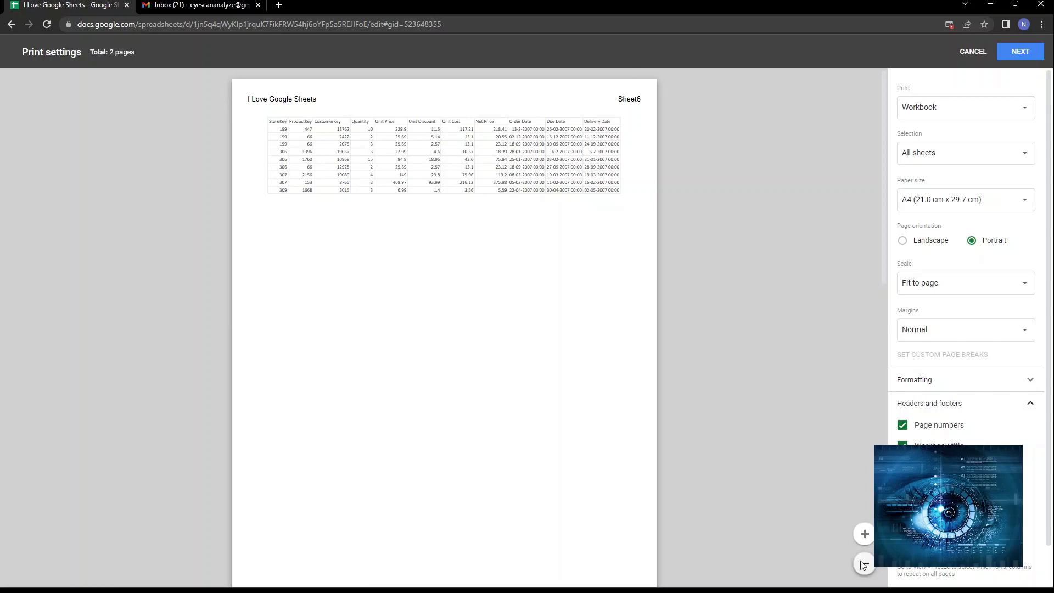
pyautogui.scroll(-3, 787, 446)
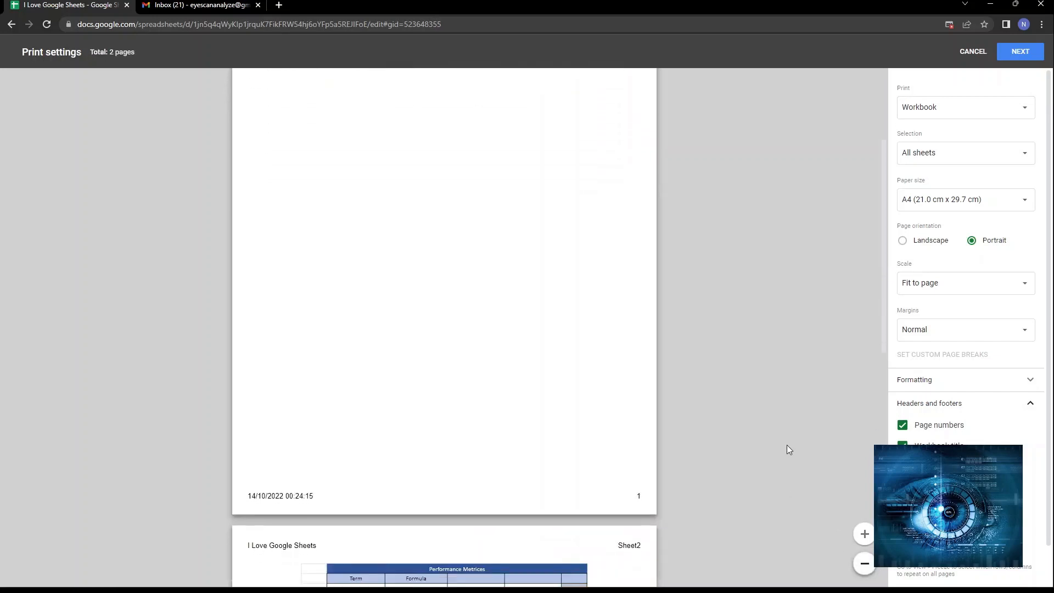
# - Set the paper size to A5 (14.8 cm x 21.0 cm) and review the pages in the preview
pyautogui.scroll(3, 787, 447)
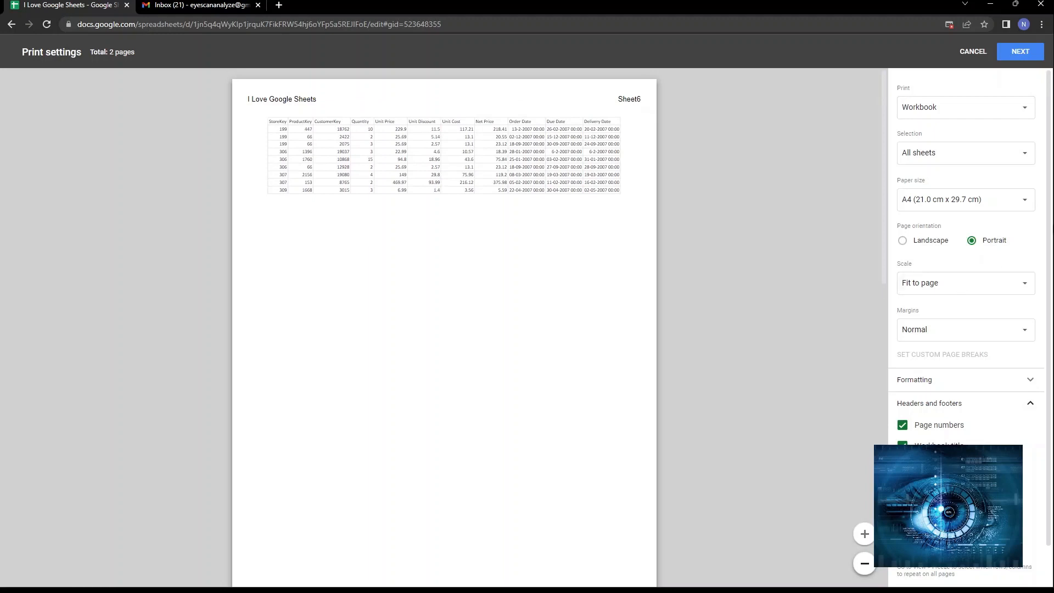
pyautogui.click(995, 204)
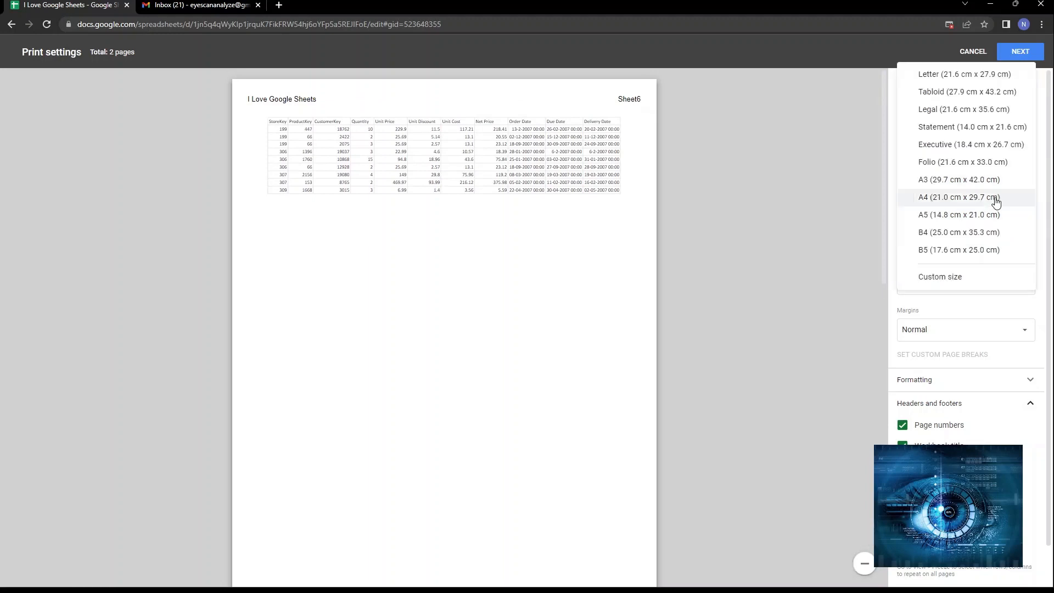
pyautogui.click(949, 215)
pyautogui.scroll(-3, 618, 339)
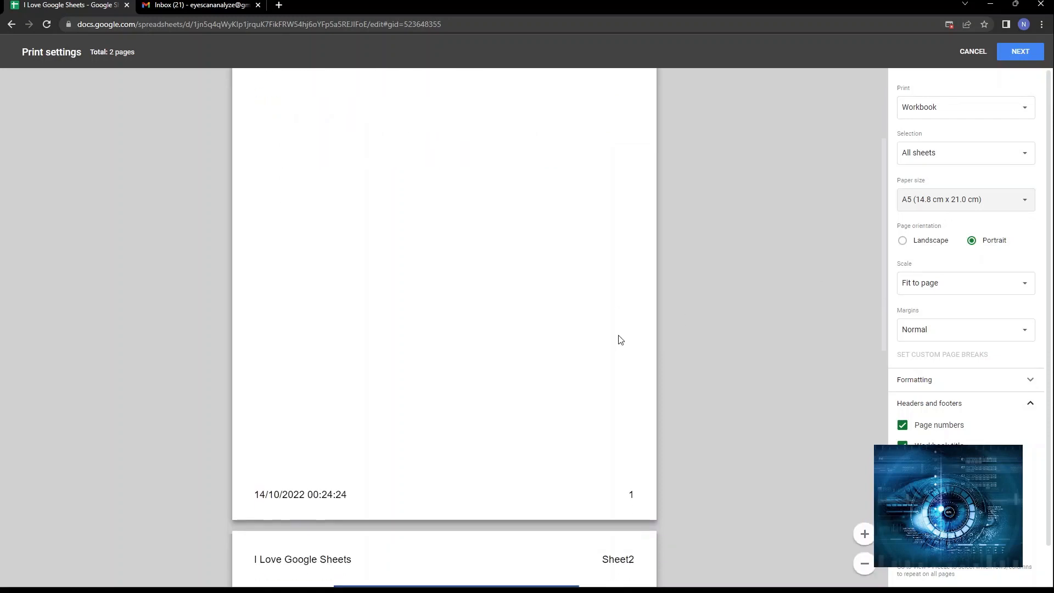
pyautogui.scroll(3, 618, 339)
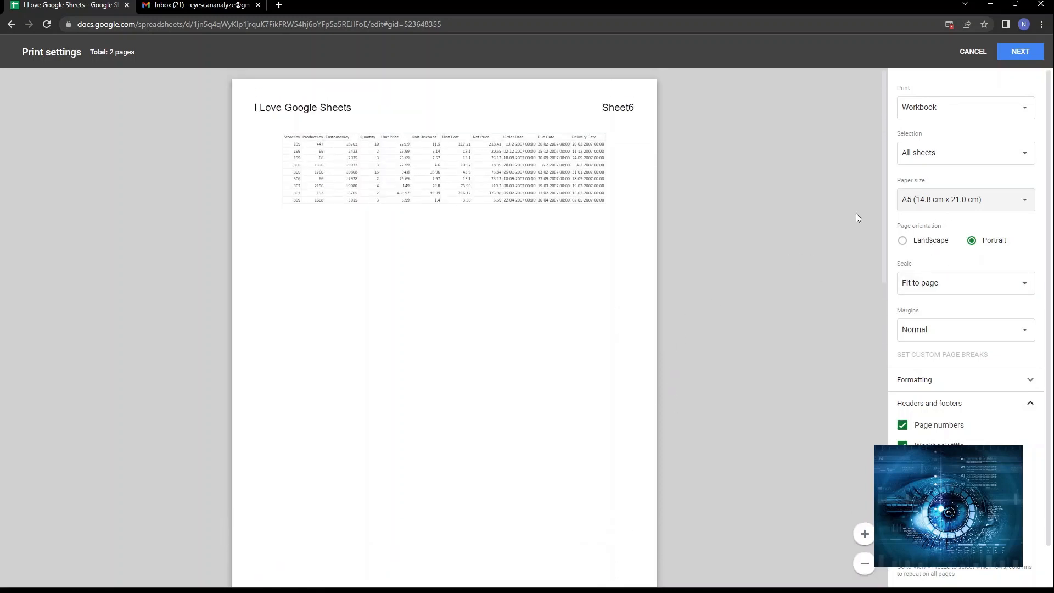
# - Compare the Landscape and Portrait page orientations, leaving the orientation on Landscape
pyautogui.click(904, 243)
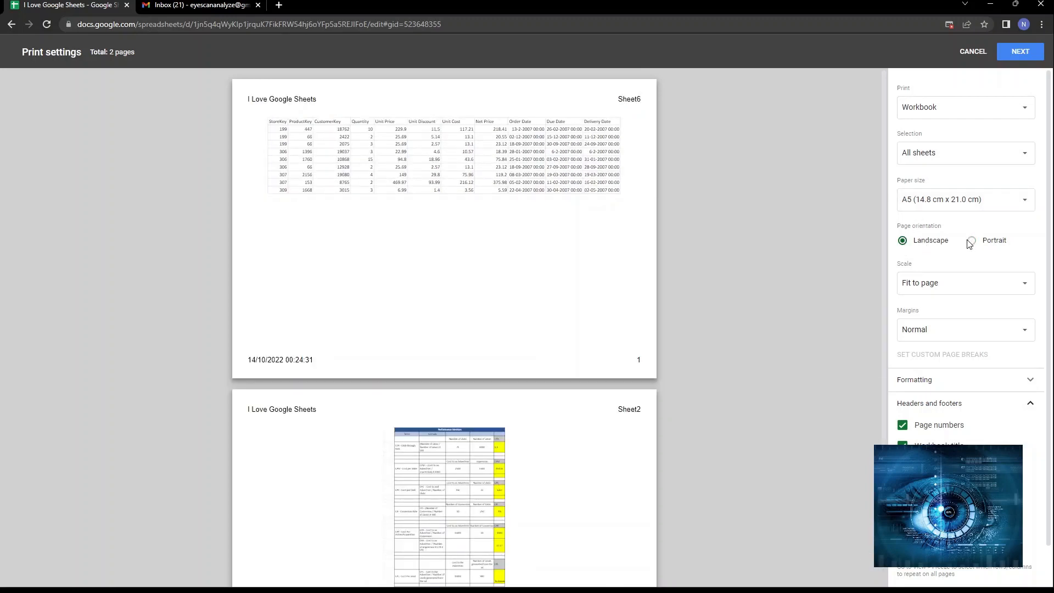
pyautogui.click(971, 242)
pyautogui.click(903, 241)
# - Try the Normal (100%), Fit to width and Fit to height scales to compare their page layouts
pyautogui.click(991, 285)
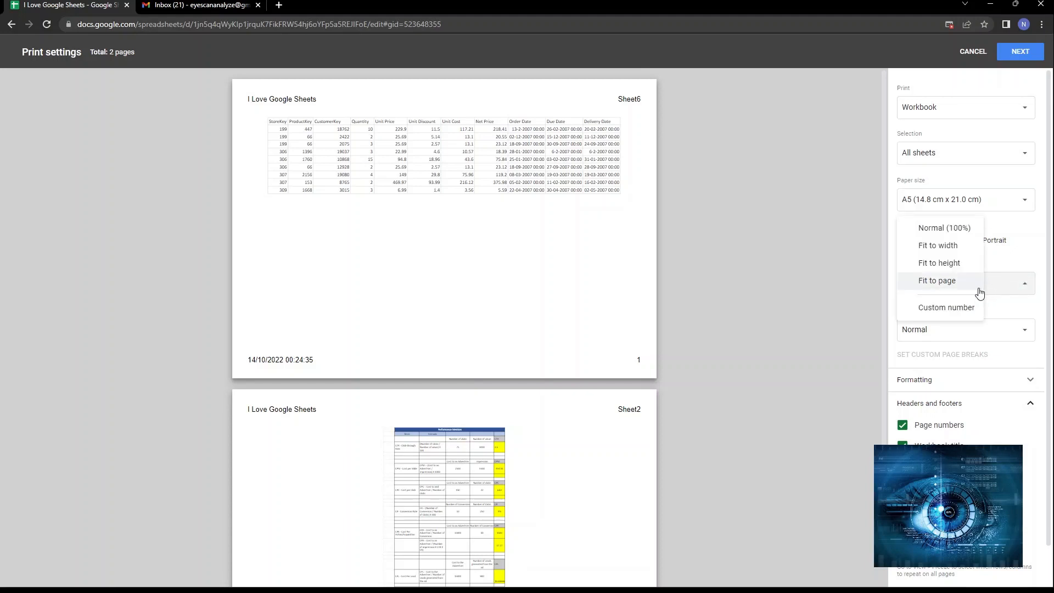
pyautogui.click(944, 228)
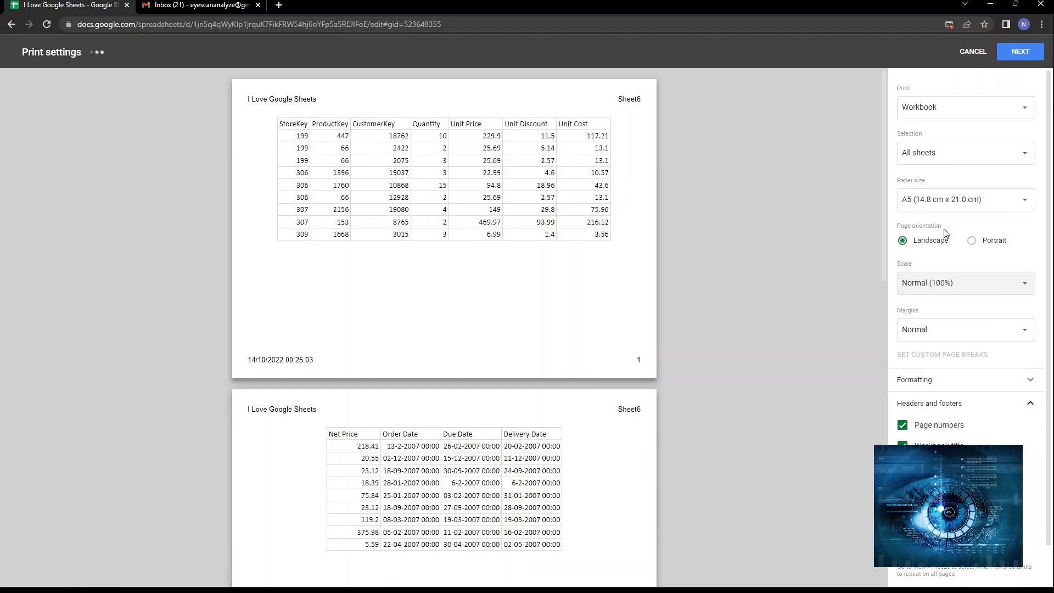
pyautogui.click(970, 289)
pyautogui.click(956, 302)
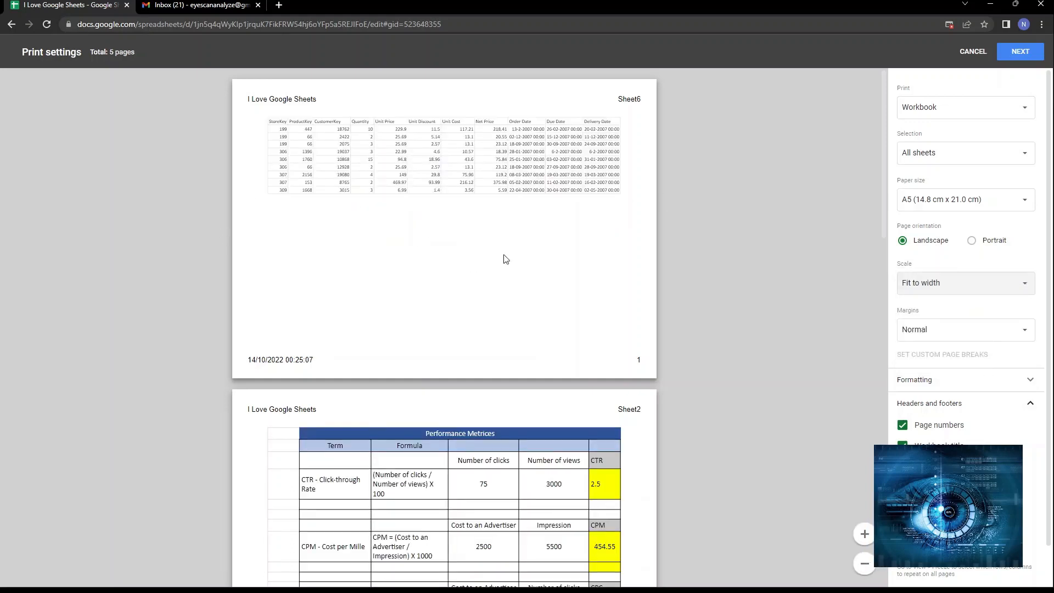
pyautogui.click(962, 294)
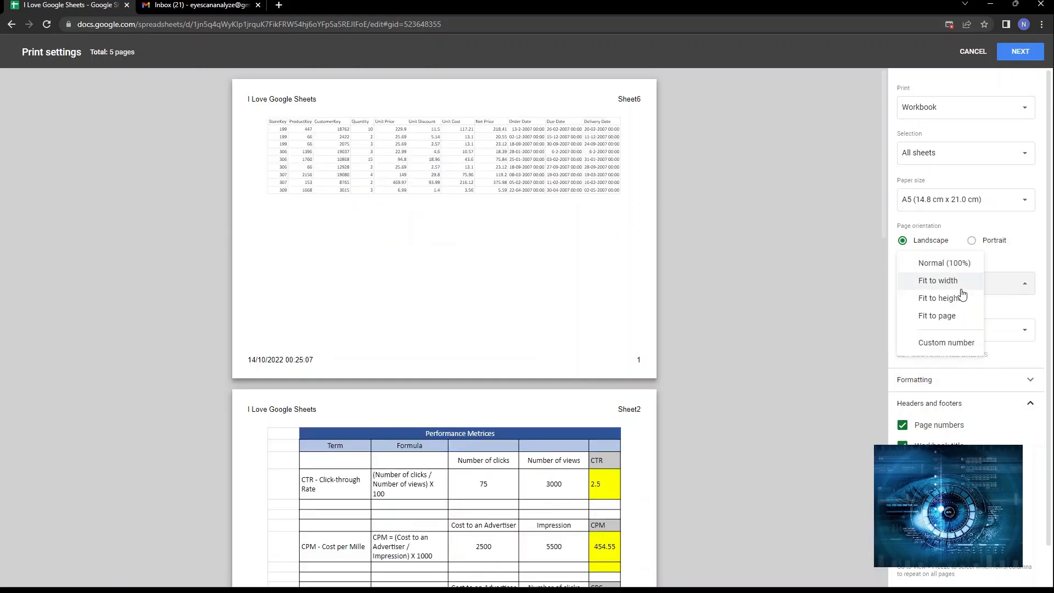
pyautogui.click(960, 301)
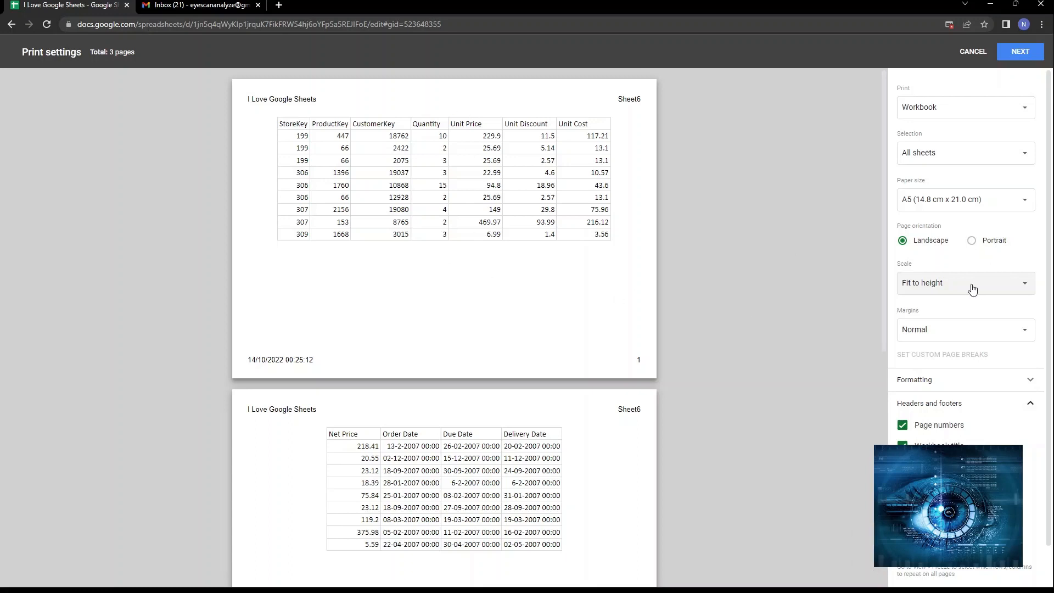
# - Compare the Fit to width scale with Fit to page, ending on Fit to page
pyautogui.click(995, 289)
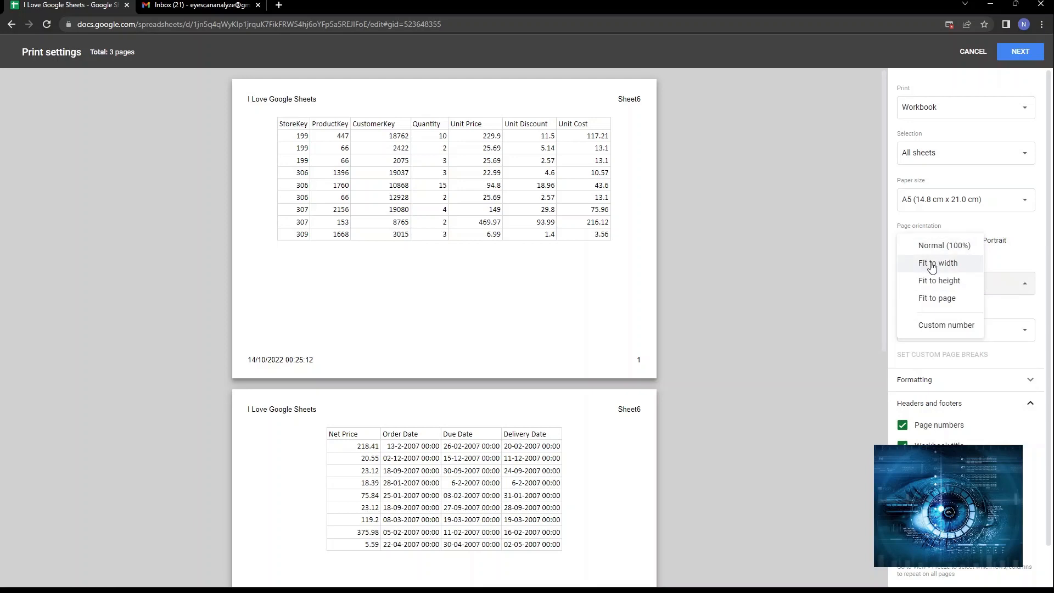
pyautogui.click(932, 267)
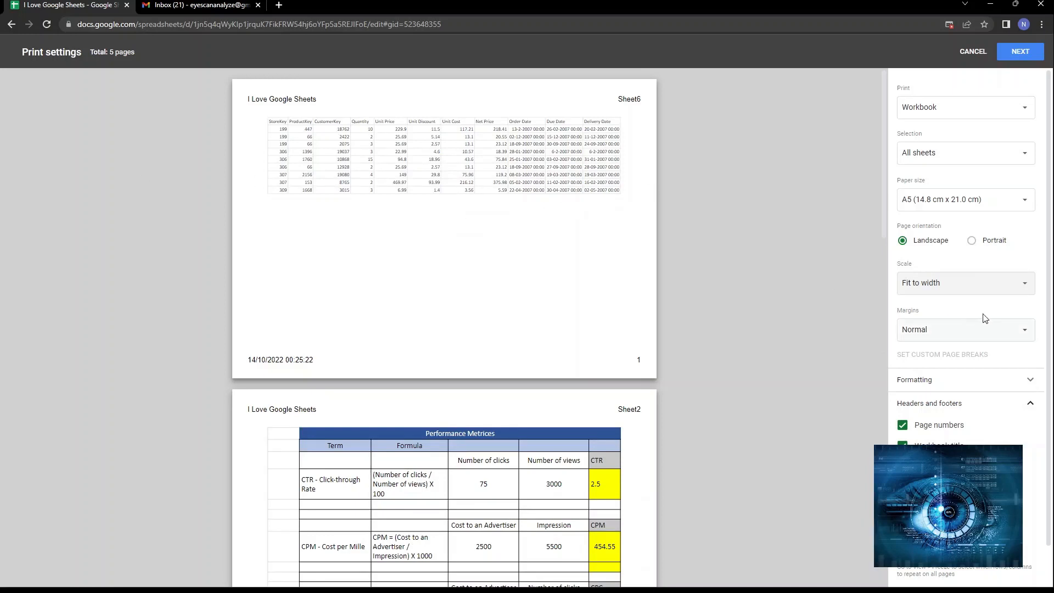
pyautogui.click(956, 283)
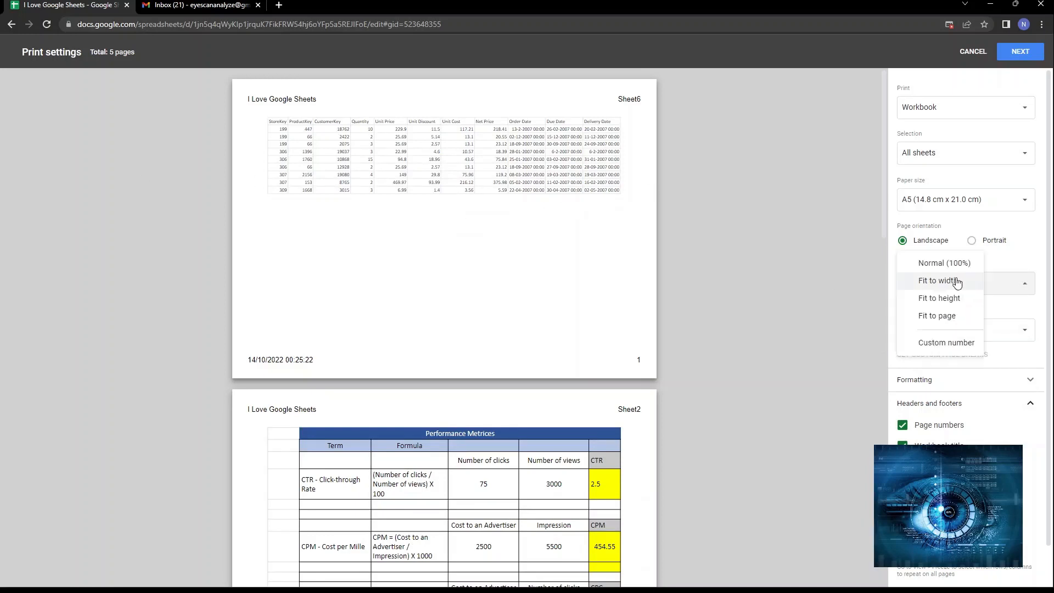
pyautogui.click(953, 321)
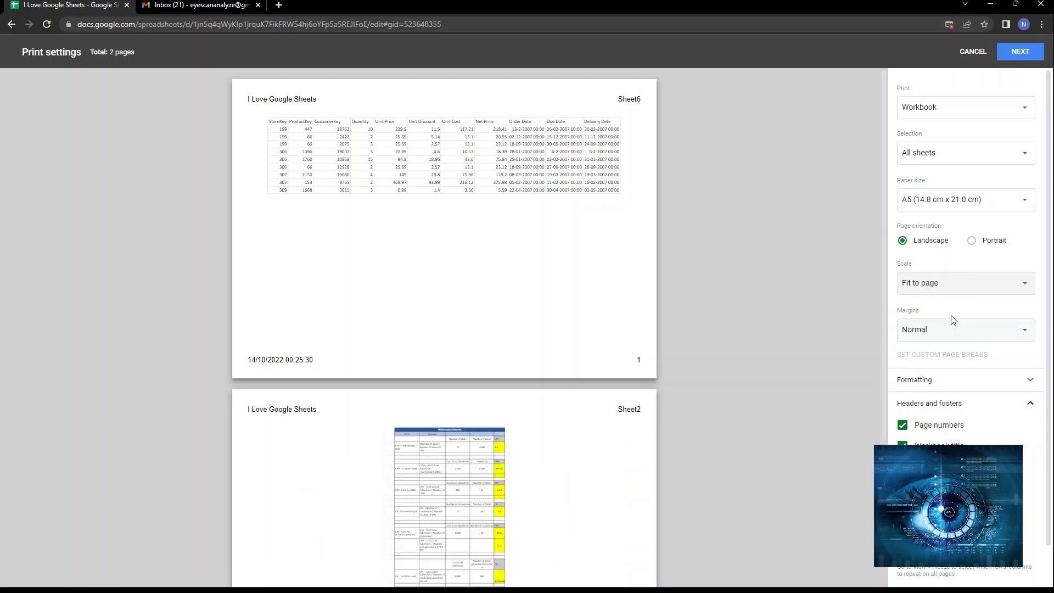
# - Set the scale to Fit to width and check how the Sheet2 table fills its pages
pyautogui.click(971, 286)
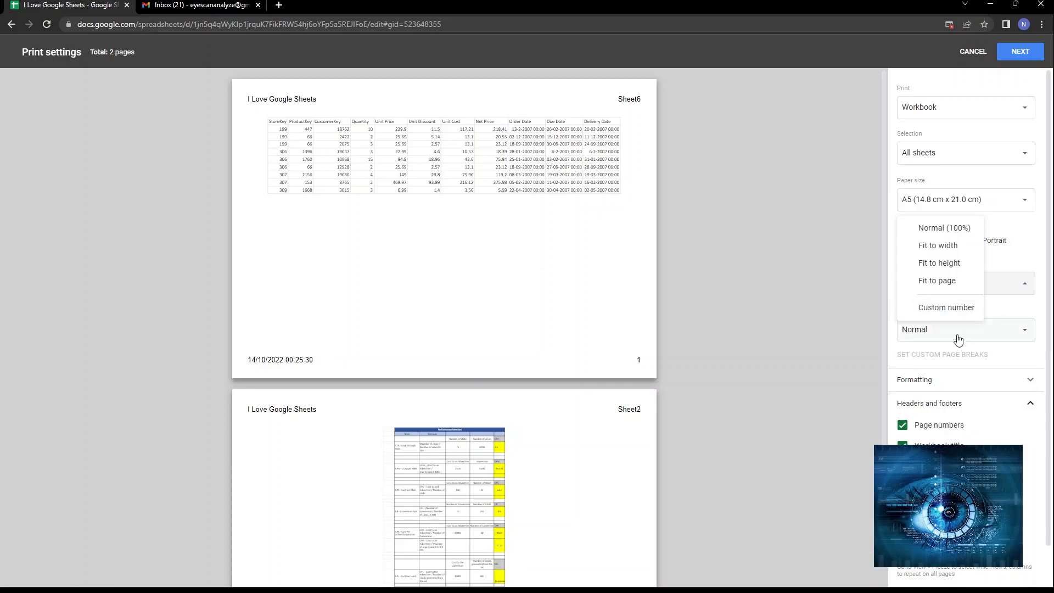
pyautogui.click(1004, 292)
pyautogui.click(1004, 291)
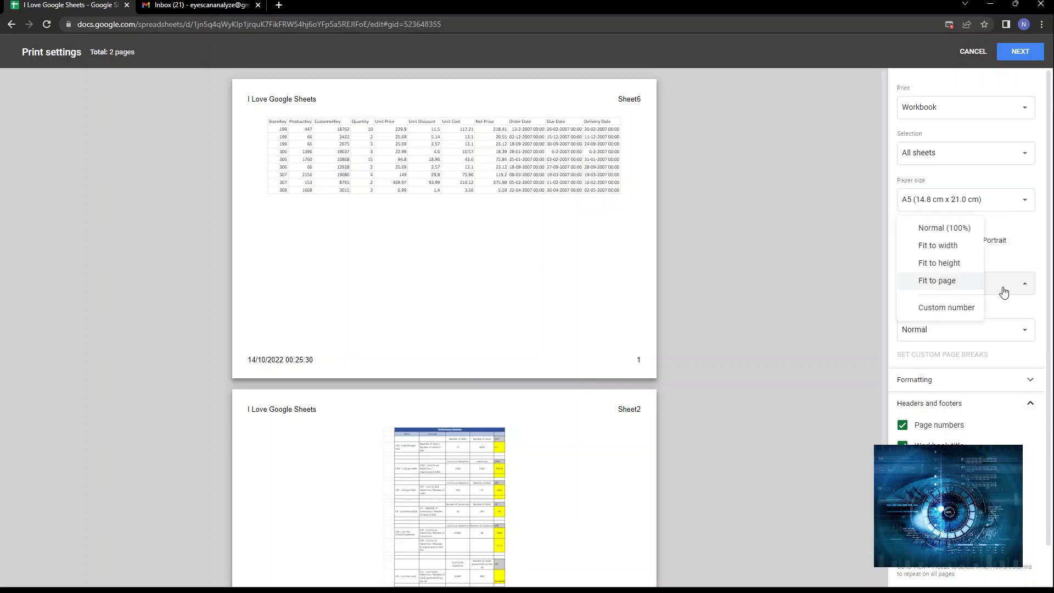
pyautogui.click(960, 243)
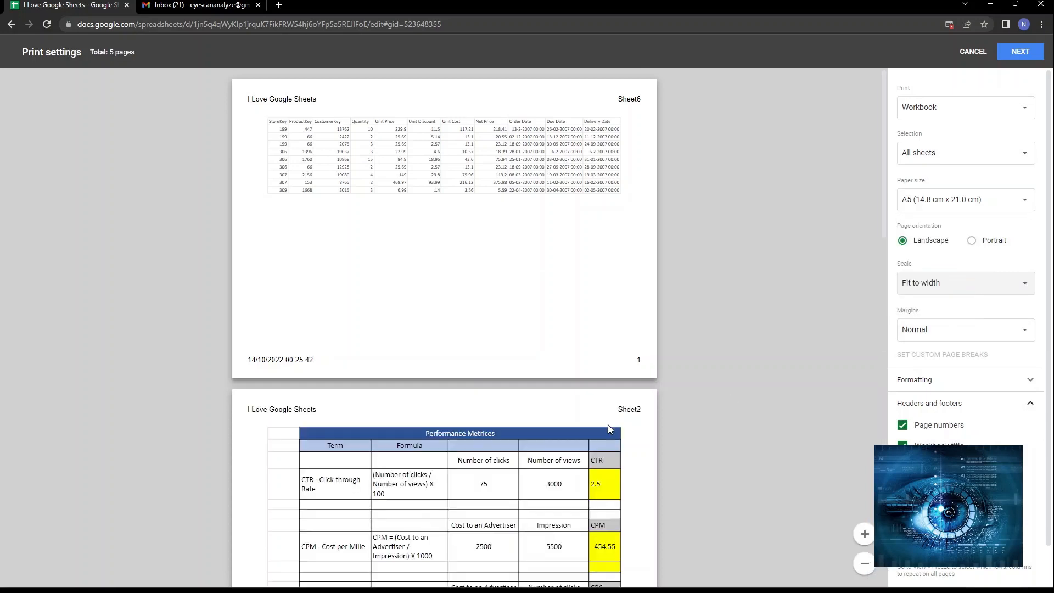
pyautogui.scroll(-5, 612, 422)
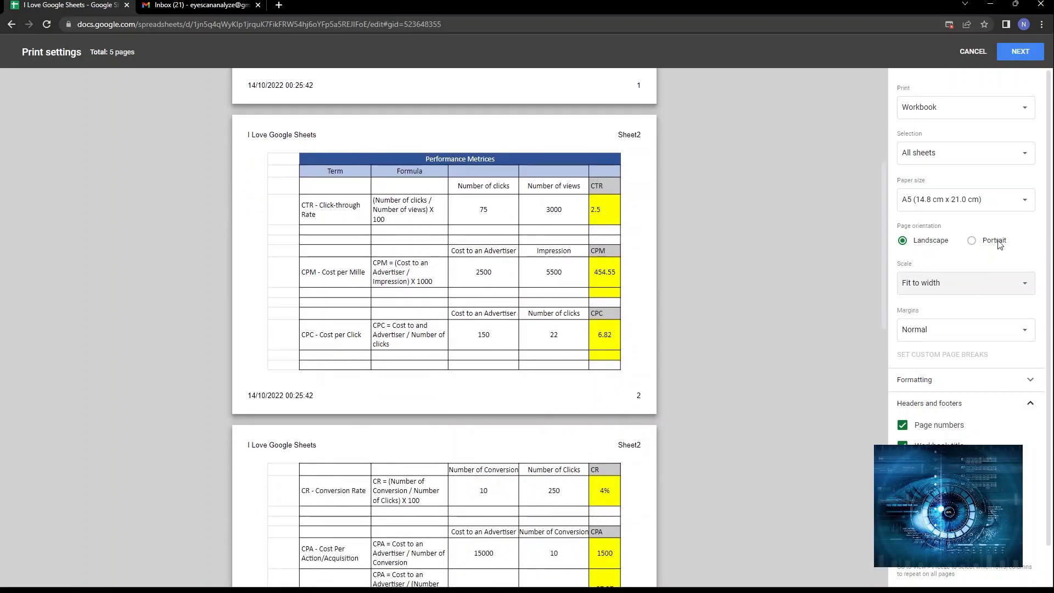
# - Switch the scale to Fit to page and dismiss the sheet selection without applying it
pyautogui.click(956, 153)
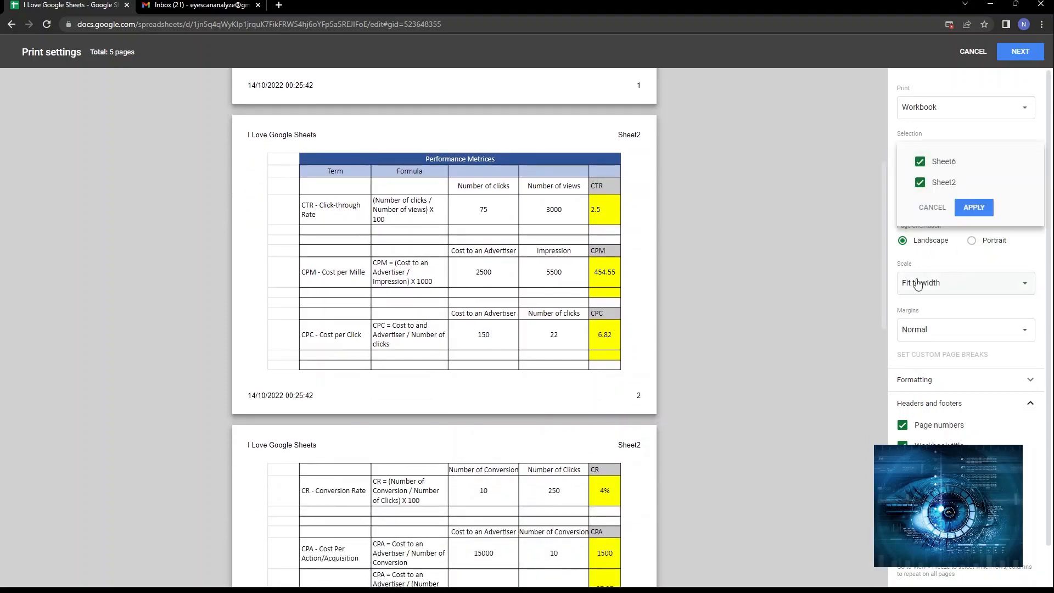
pyautogui.click(946, 286)
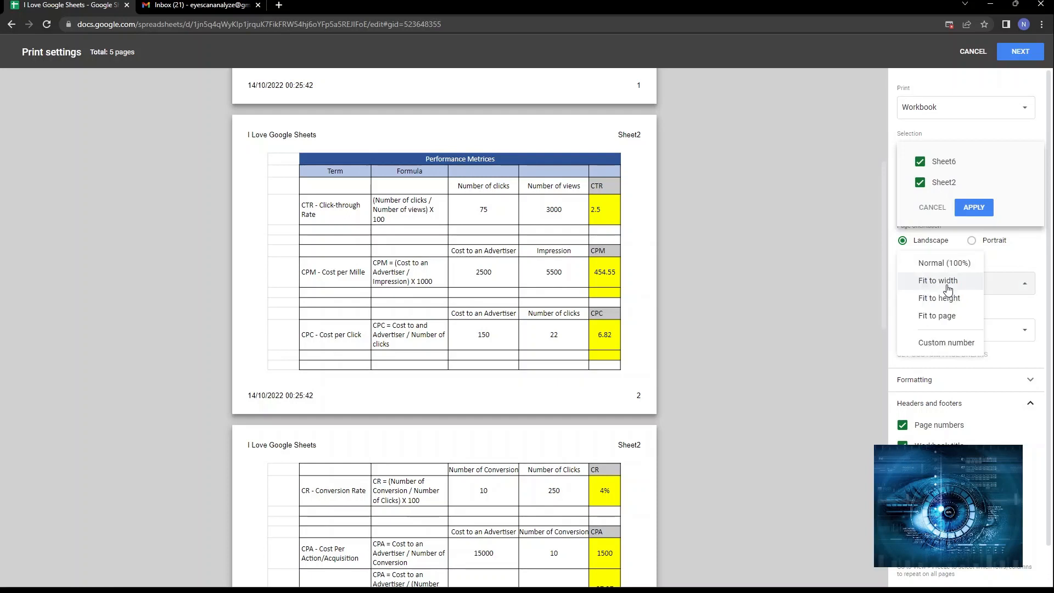
pyautogui.click(952, 317)
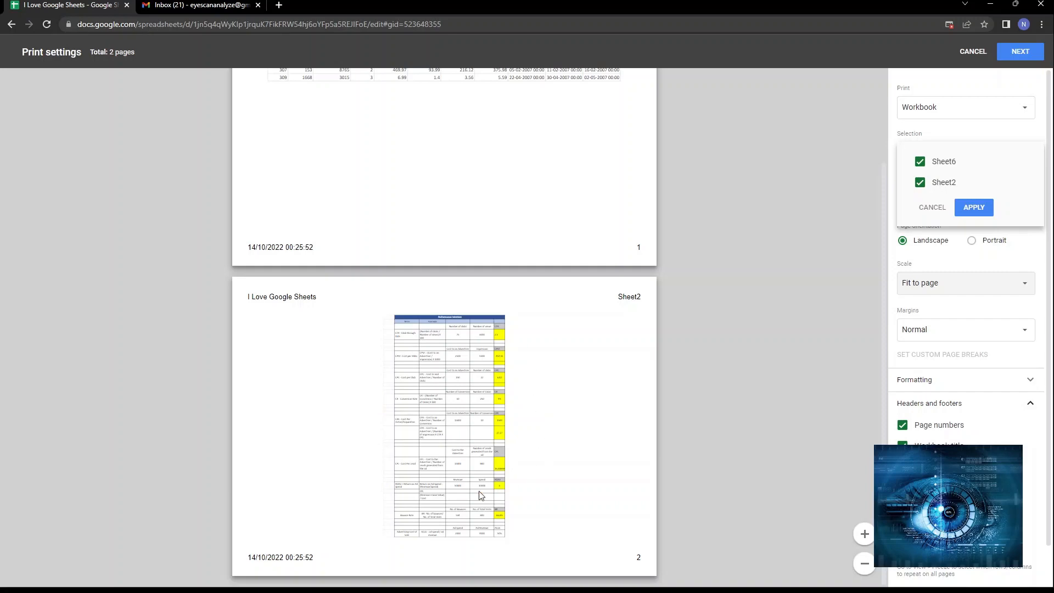
pyautogui.click(929, 211)
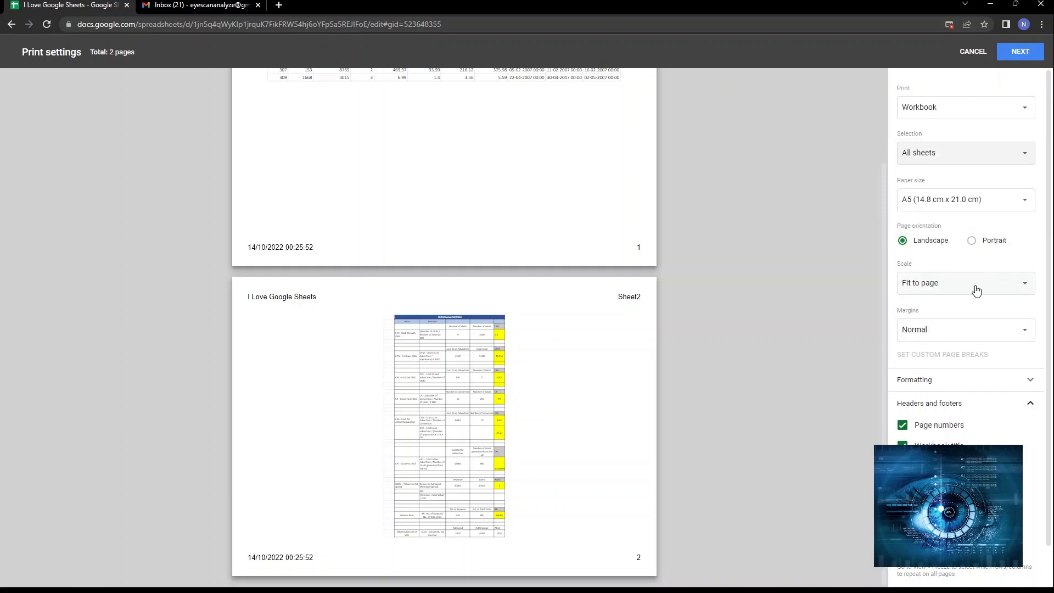
# - Return the scale to Fit to width and review every page of both sheets in the preview
pyautogui.click(977, 291)
pyautogui.click(959, 244)
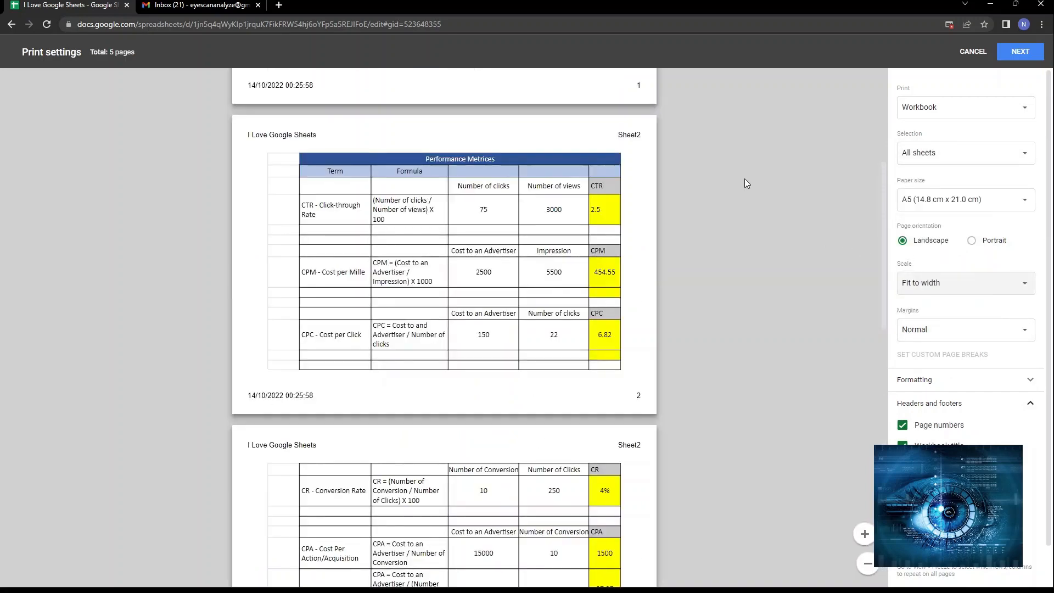
pyautogui.scroll(-4, 746, 178)
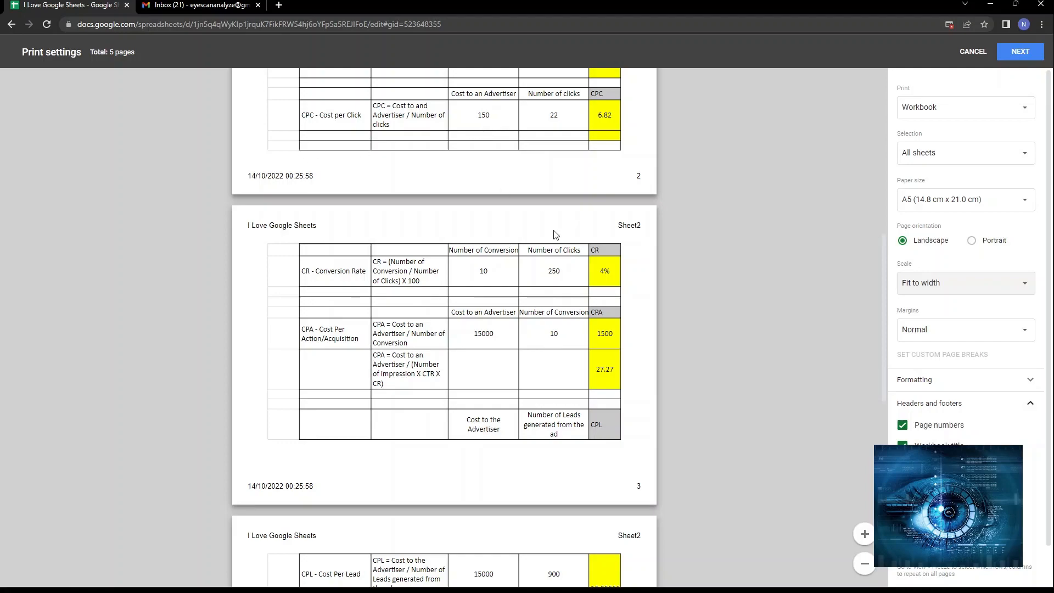
pyautogui.scroll(-10, 555, 235)
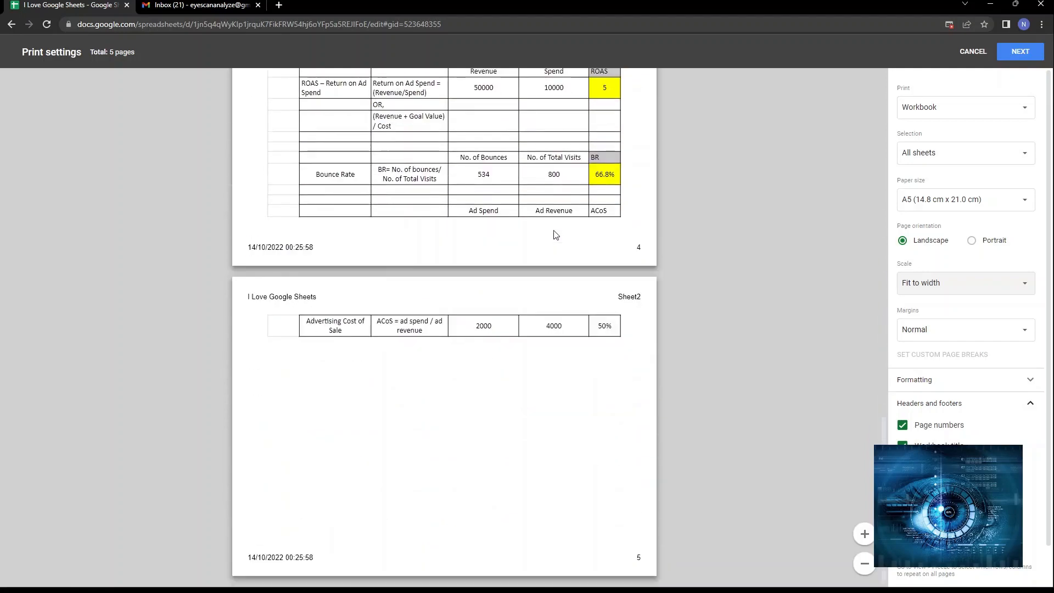
pyautogui.scroll(10, 555, 235)
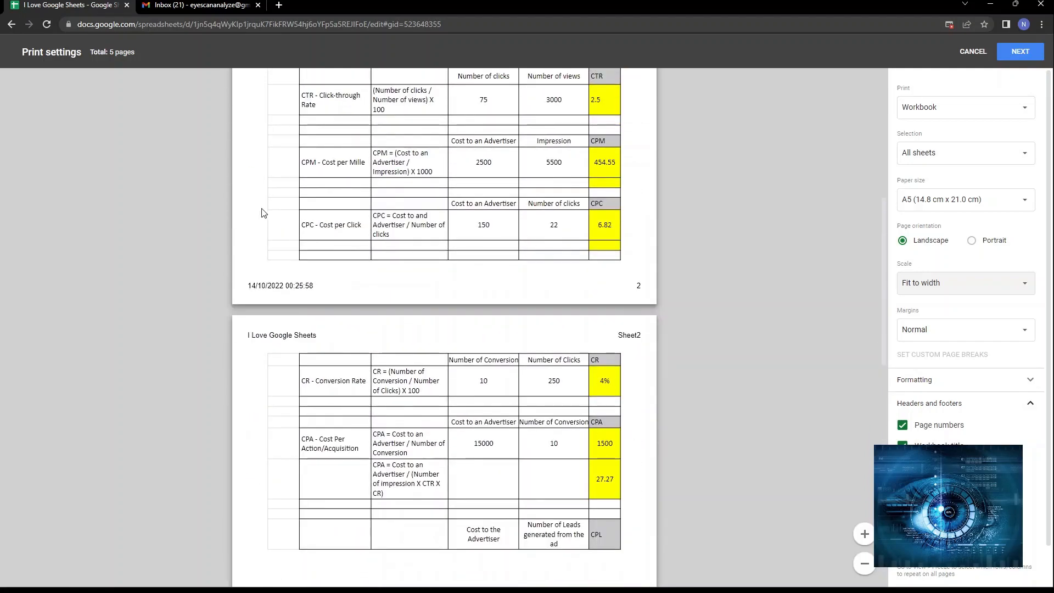
pyautogui.scroll(6, 637, 275)
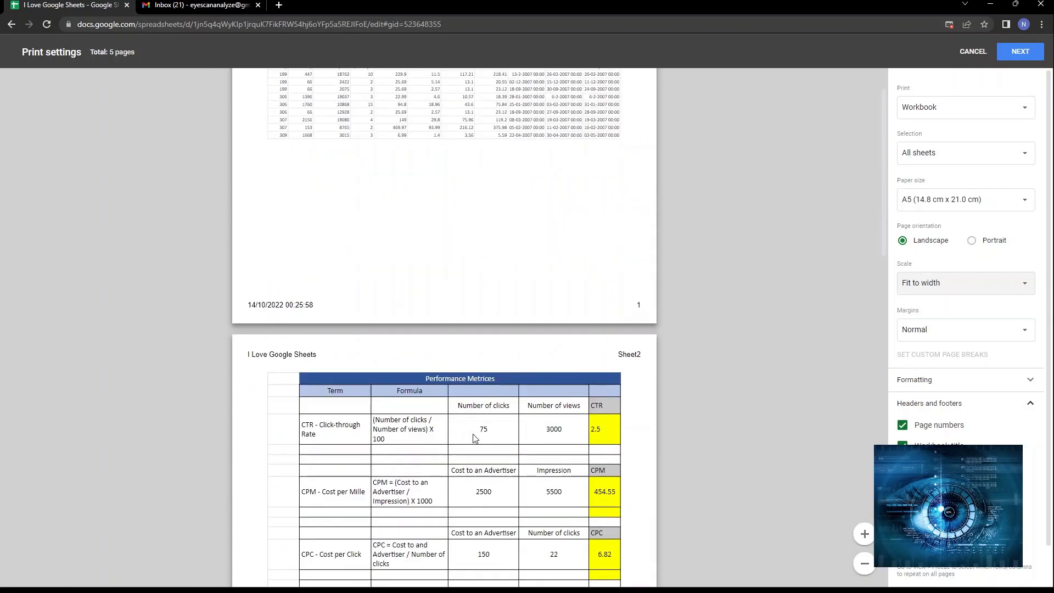
pyautogui.scroll(-4, 681, 299)
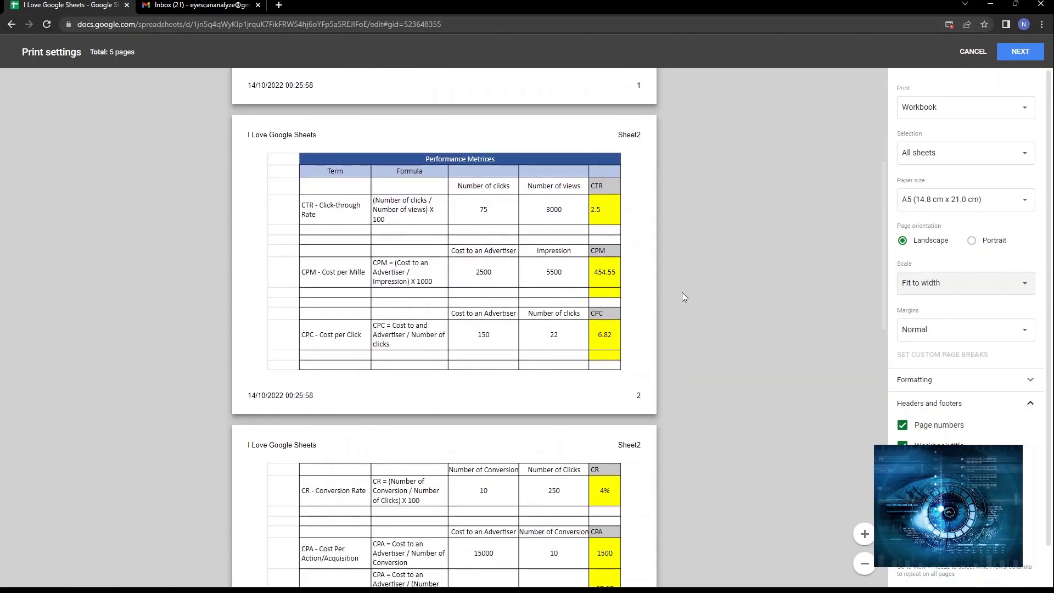
# - Set the scale to Fit to height and bring up the scale choices again
pyautogui.click(980, 283)
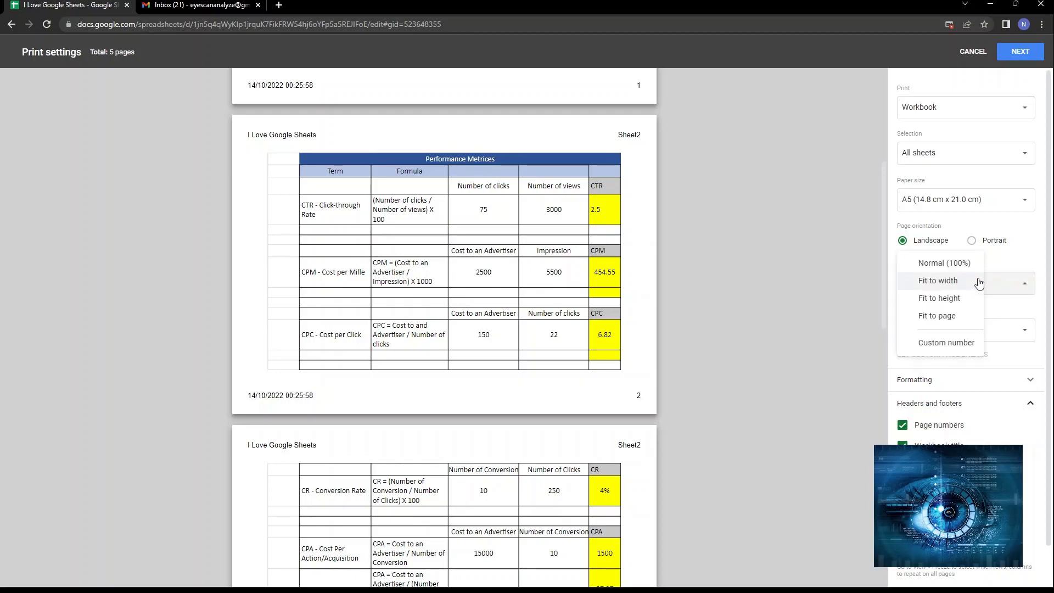
pyautogui.click(958, 299)
pyautogui.click(971, 286)
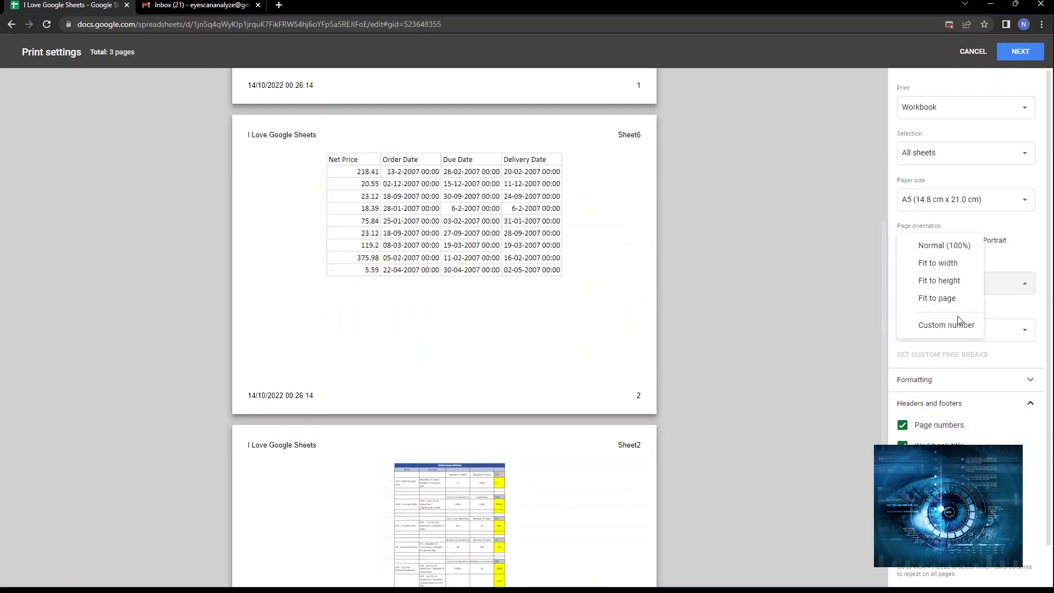